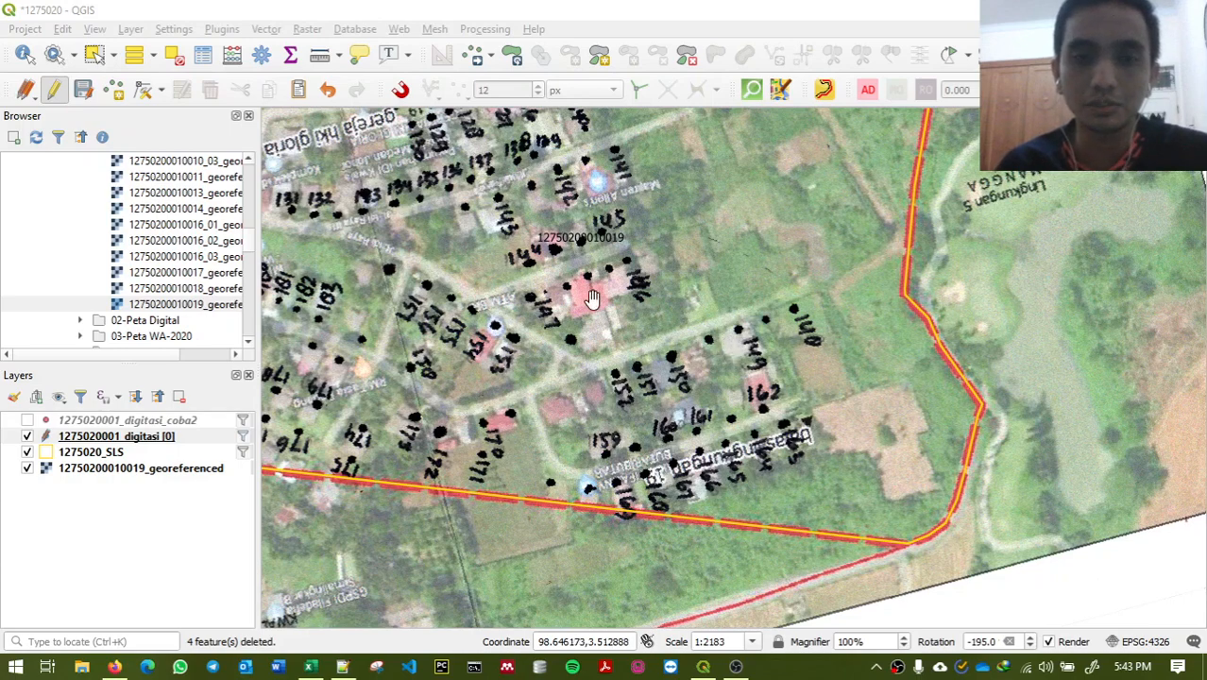
pyautogui.click(166, 440)
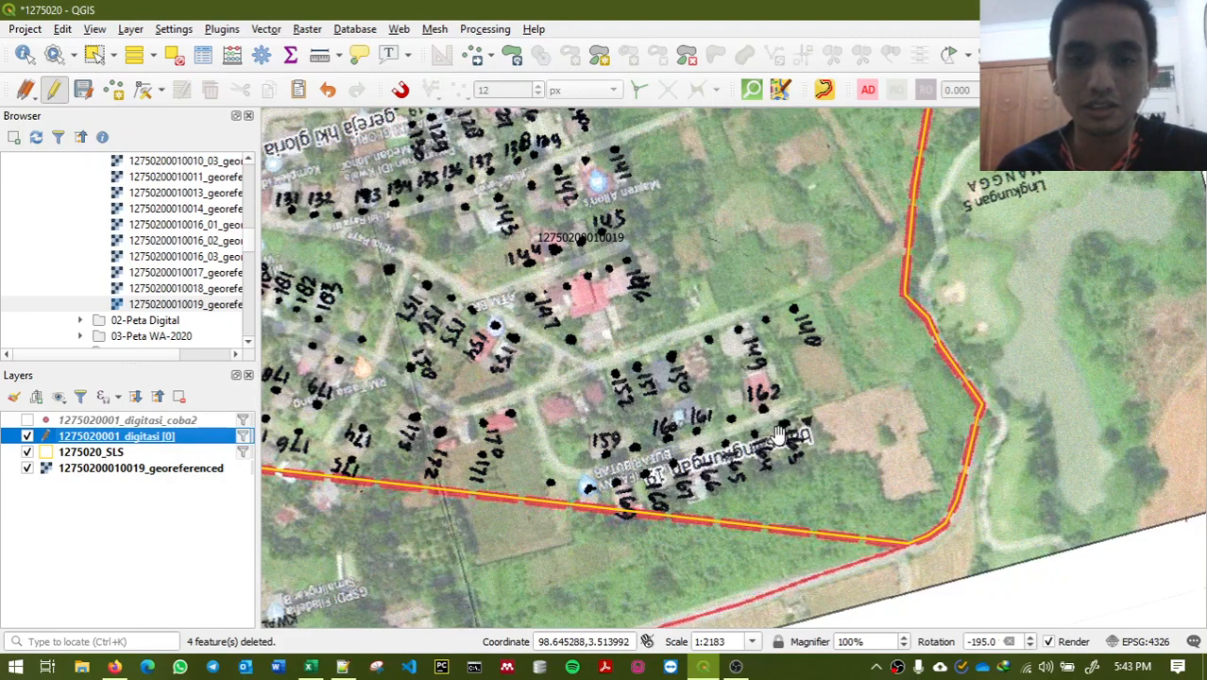
pyautogui.hotkey('ctrl', '.')
pyautogui.click(779, 428)
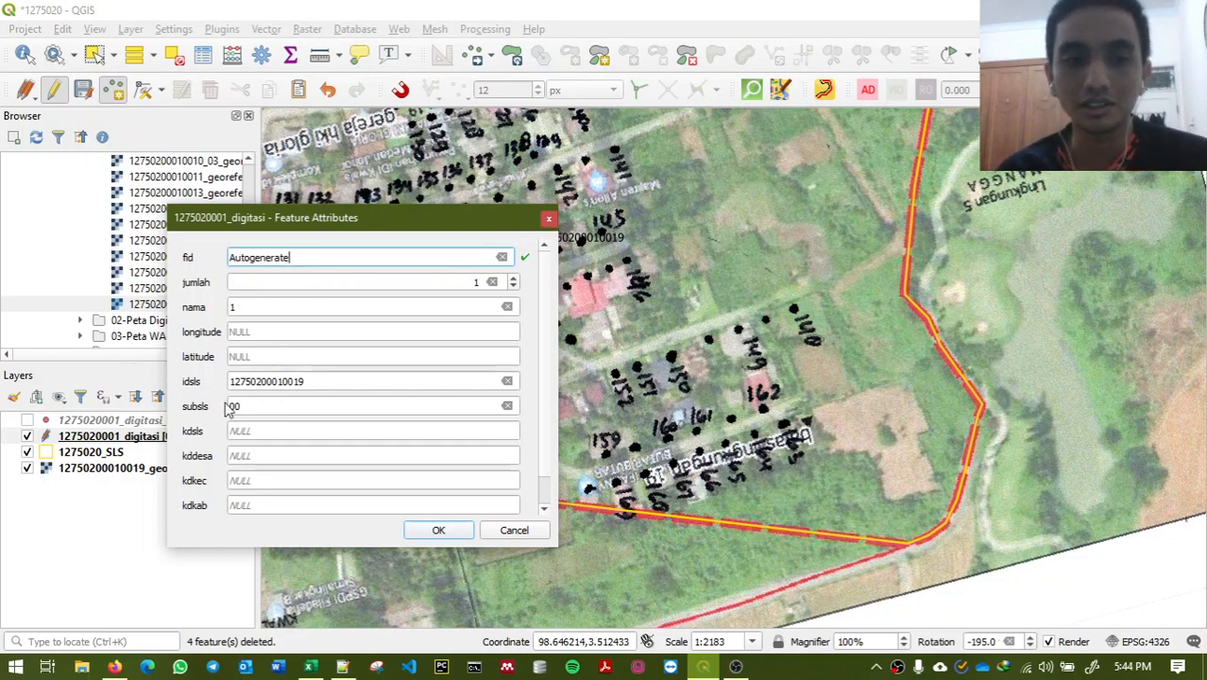
pyautogui.click(547, 220)
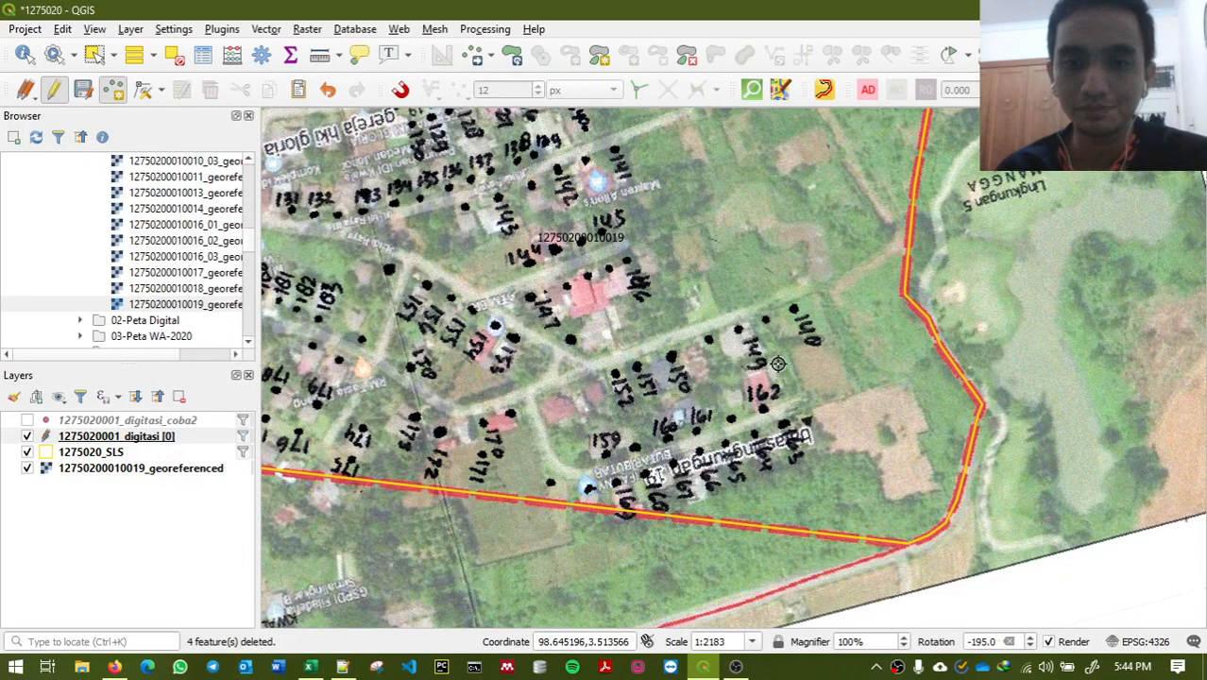
# Add three building points on the marked dots along the road, accepting the default attributes with nama 1, 2 and 3.
pyautogui.click(795, 309)
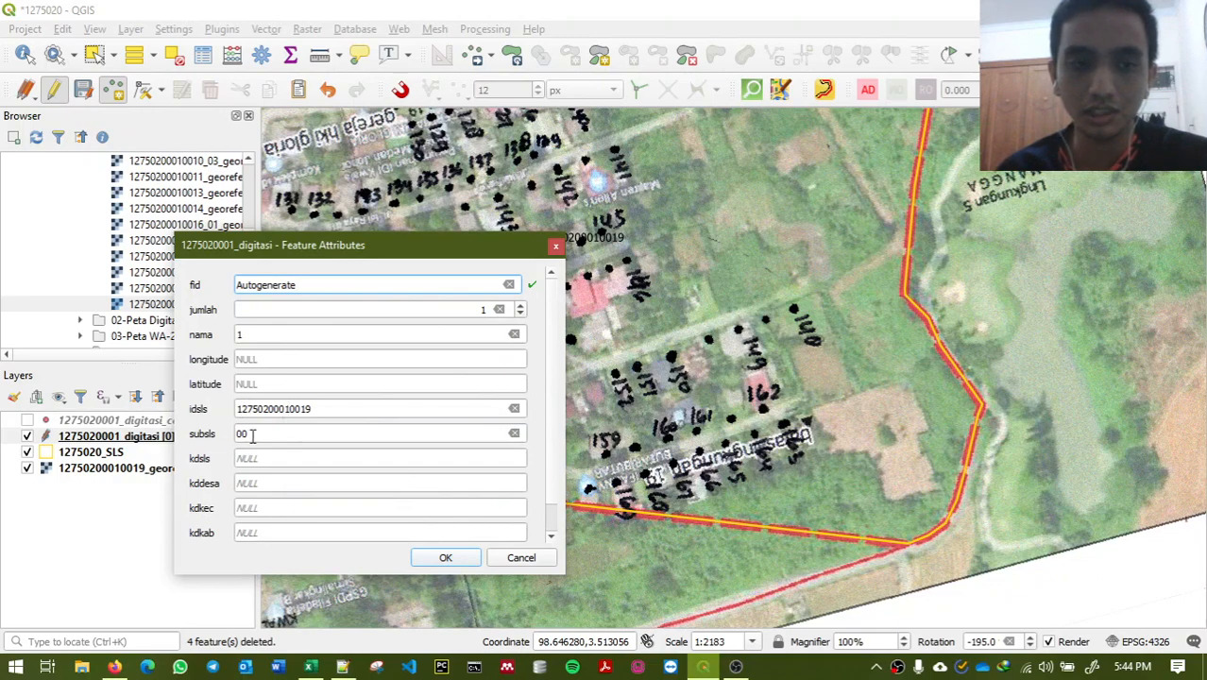
pyautogui.click(445, 557)
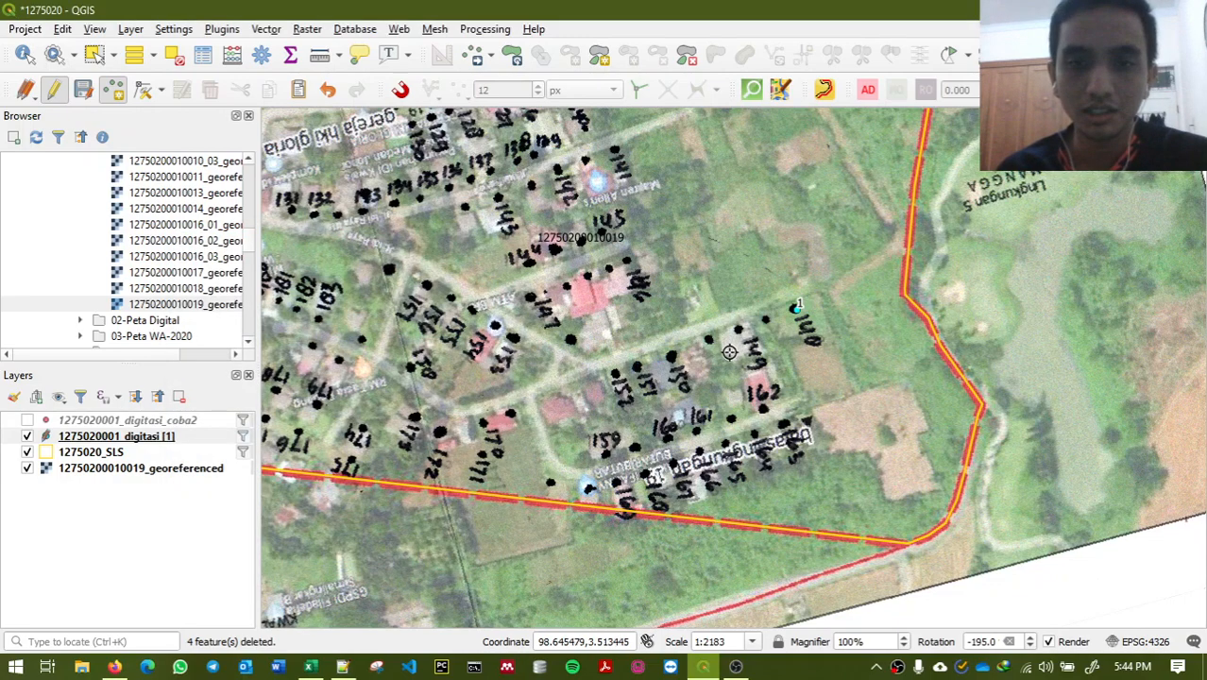
pyautogui.click(766, 319)
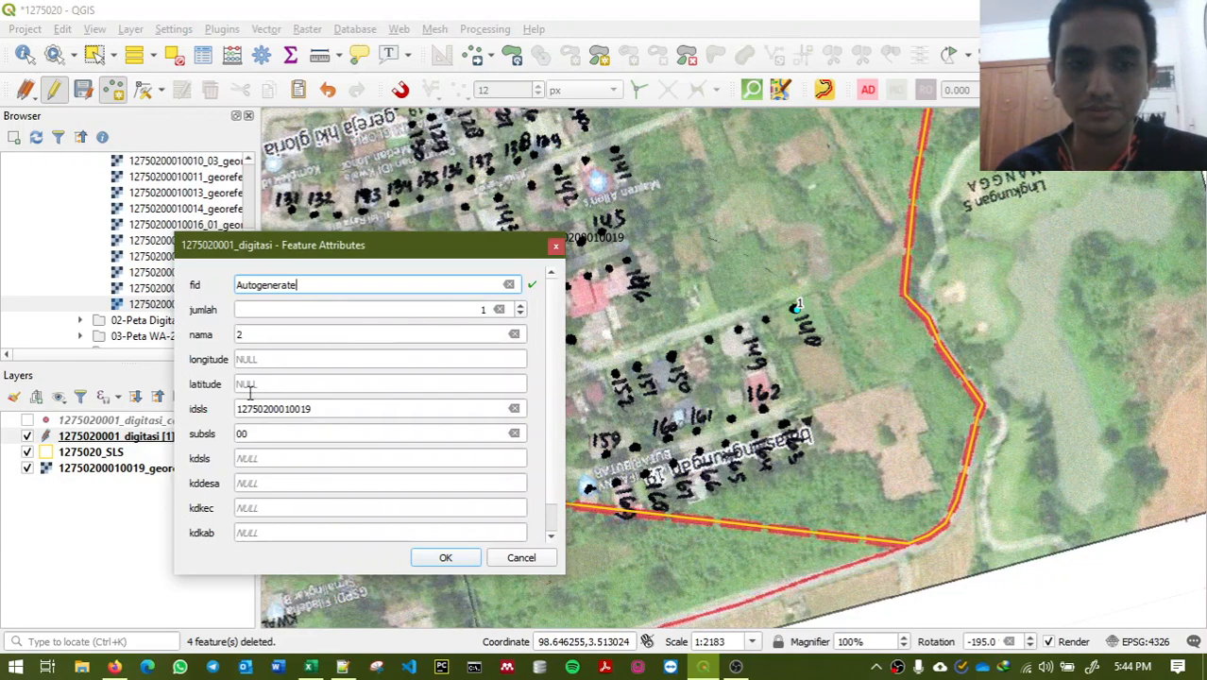
pyautogui.click(442, 557)
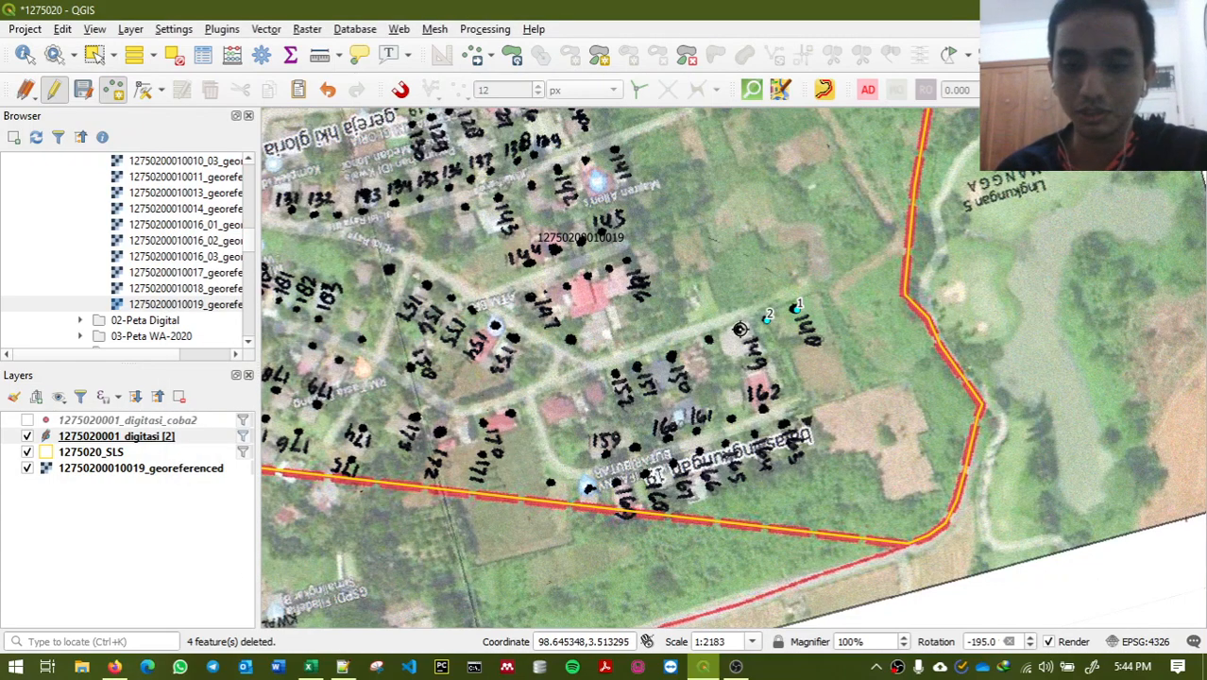
pyautogui.click(741, 329)
pyautogui.press('Escape')
# Add two more points with default attributes, nama 4 on the same roadside and nama 5 across the road.
pyautogui.click(696, 352)
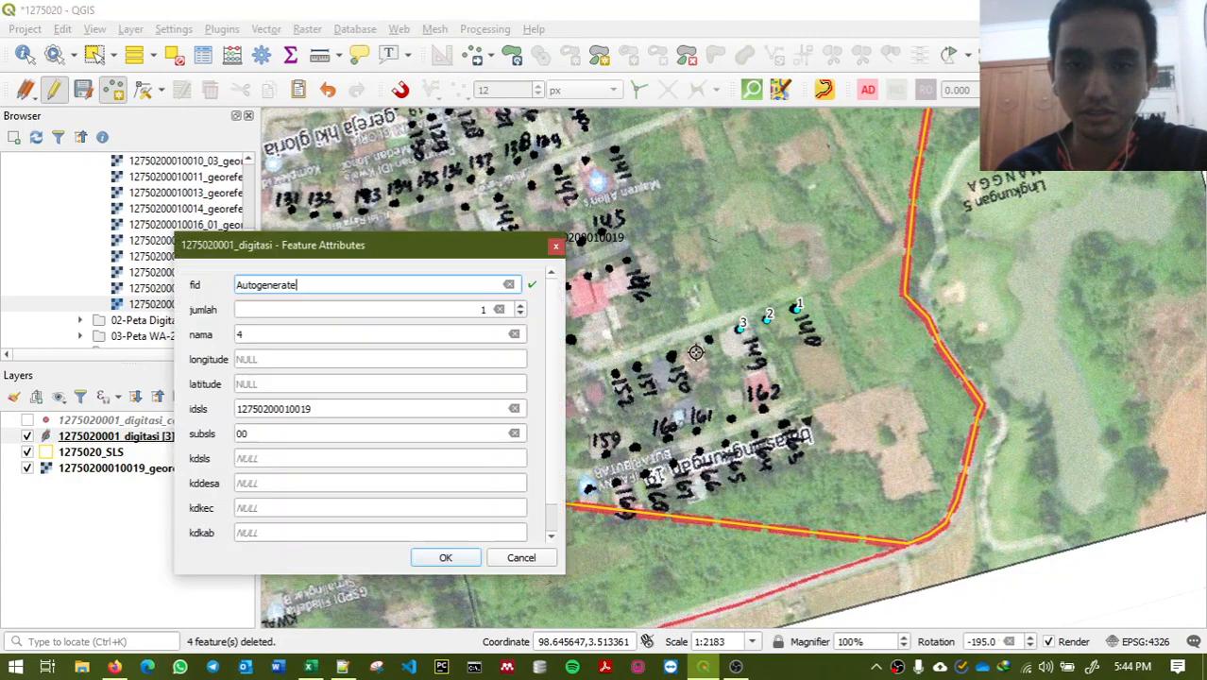
pyautogui.press('Return')
pyautogui.click(696, 299)
pyautogui.press('Return')
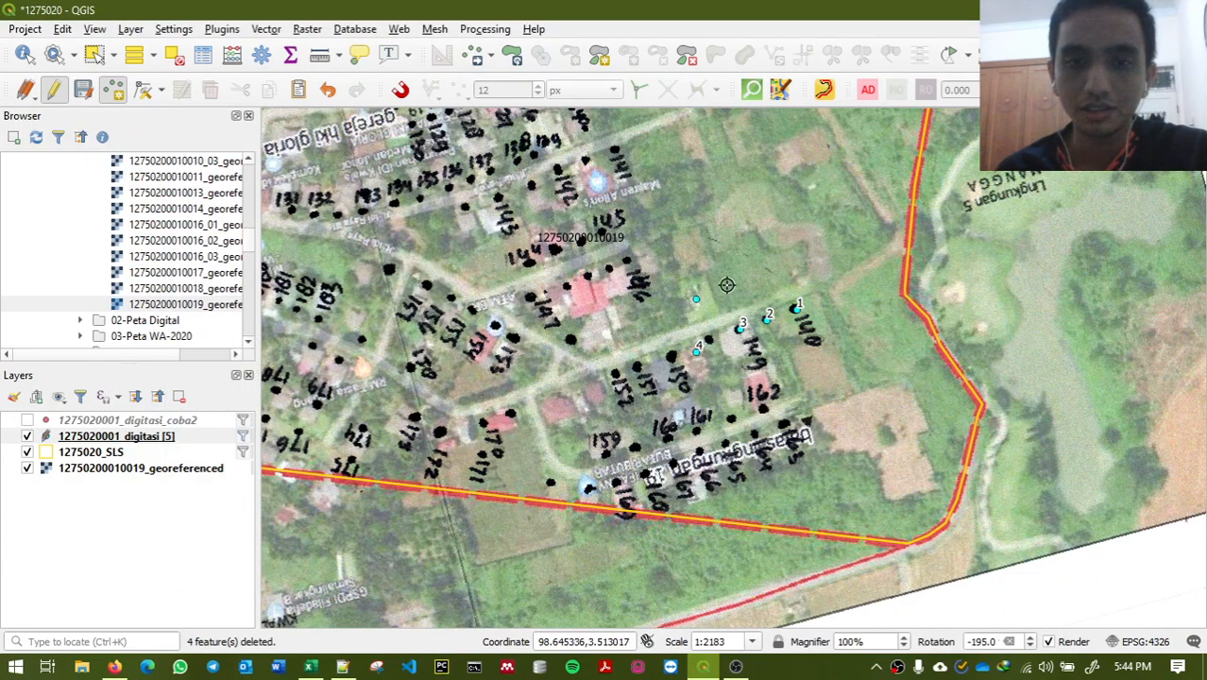
# Add a point in the field across the road with jumlah 5 and nama 6-10, plus a default point with nama 11 beyond it.
pyautogui.scroll(1, 725, 287)
pyautogui.scroll(-1, 725, 287)
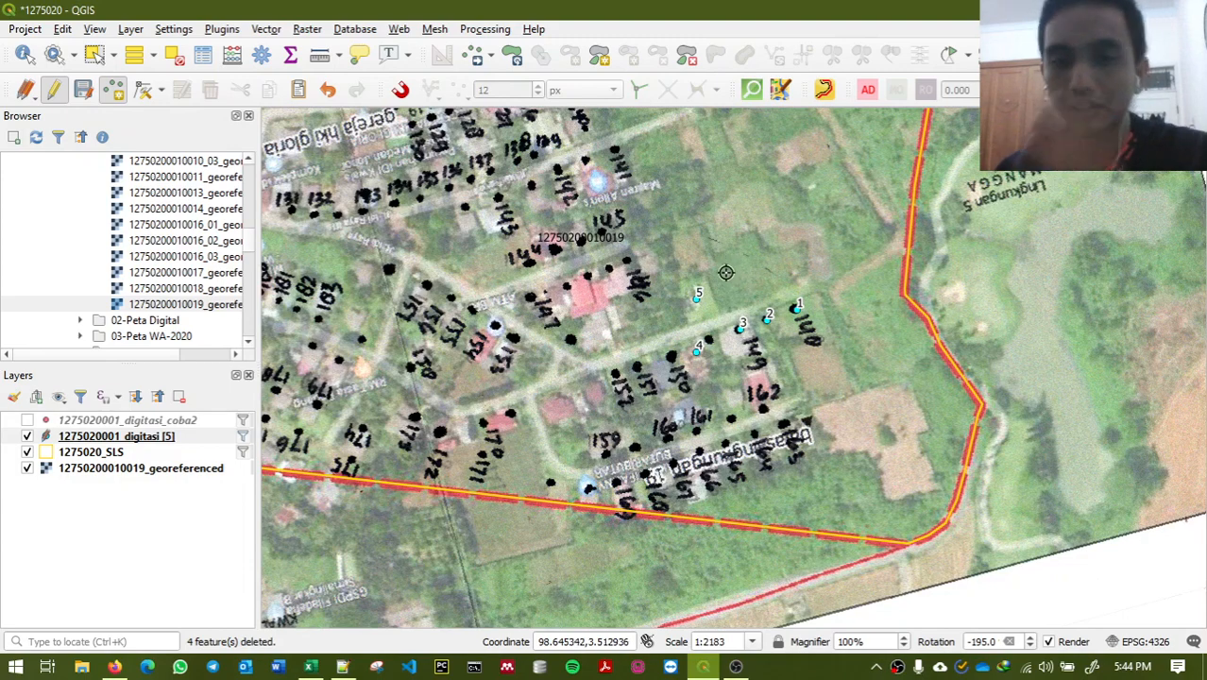
pyautogui.click(726, 273)
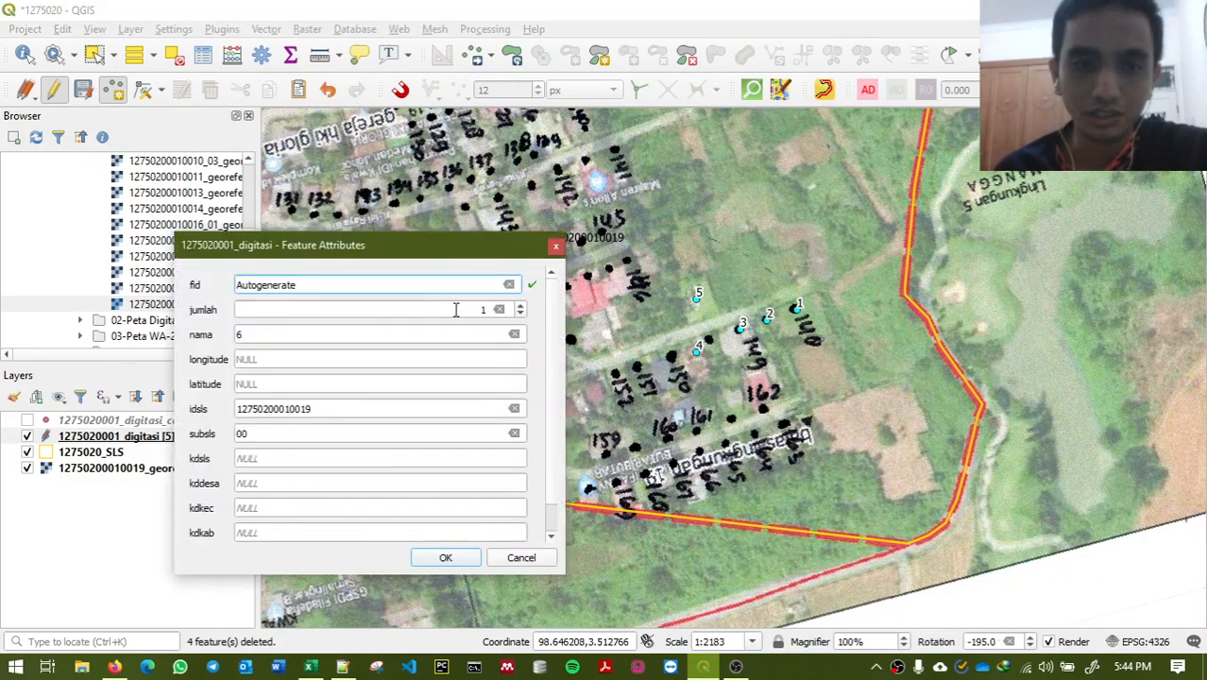
pyautogui.moveTo(453, 310); pyautogui.dragTo(499, 317)
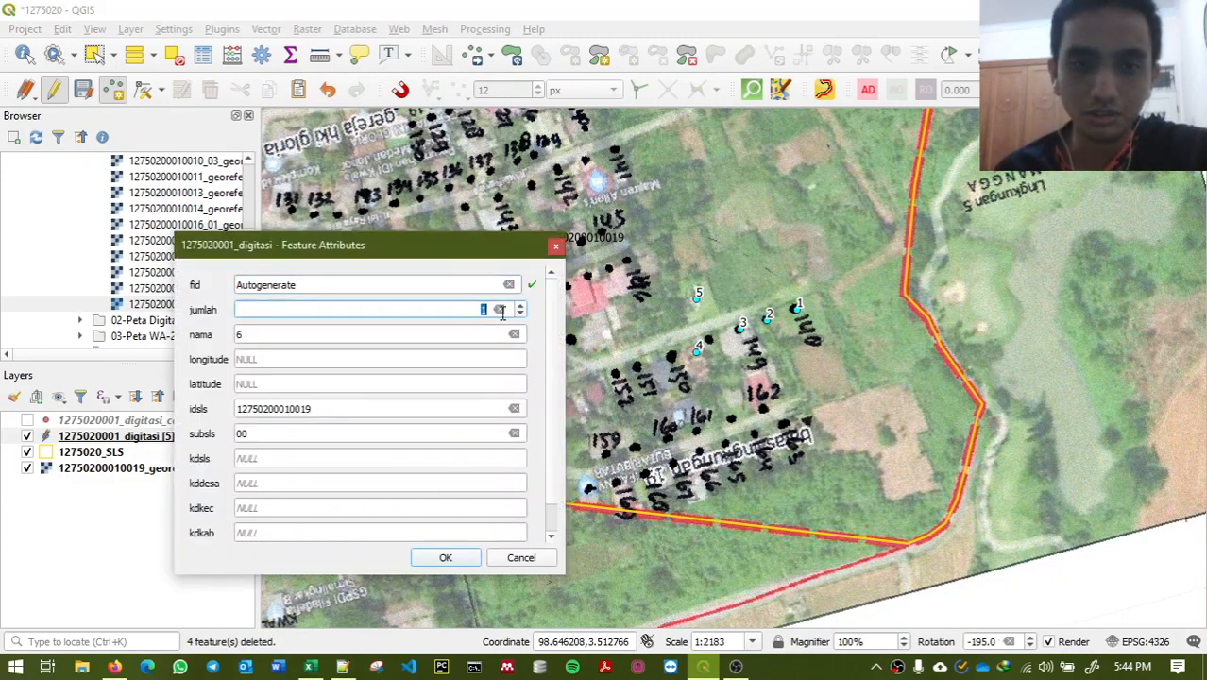
pyautogui.click(455, 327)
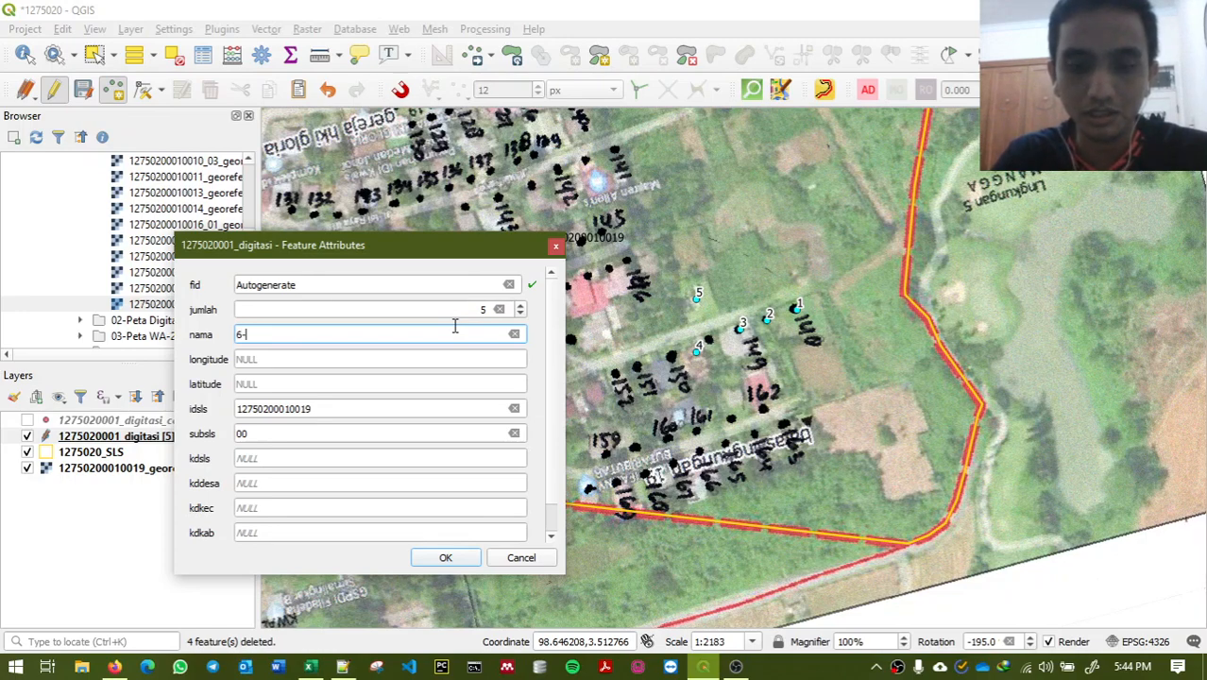
pyautogui.write('-10')
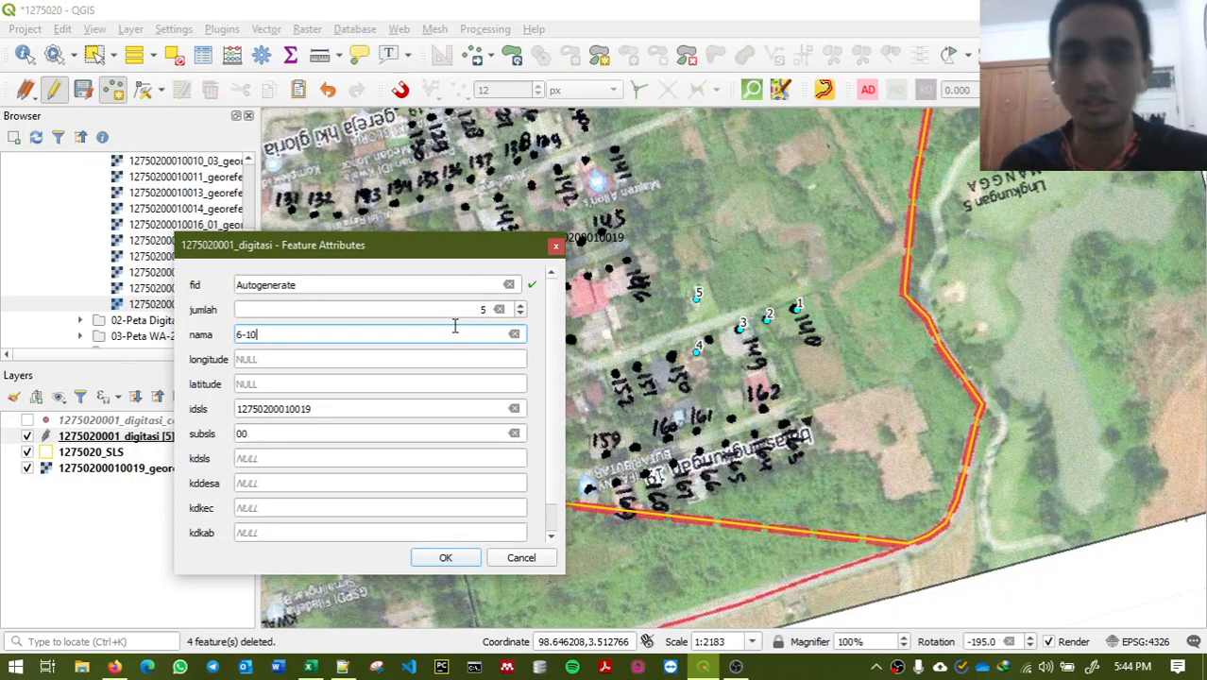
pyautogui.click(445, 557)
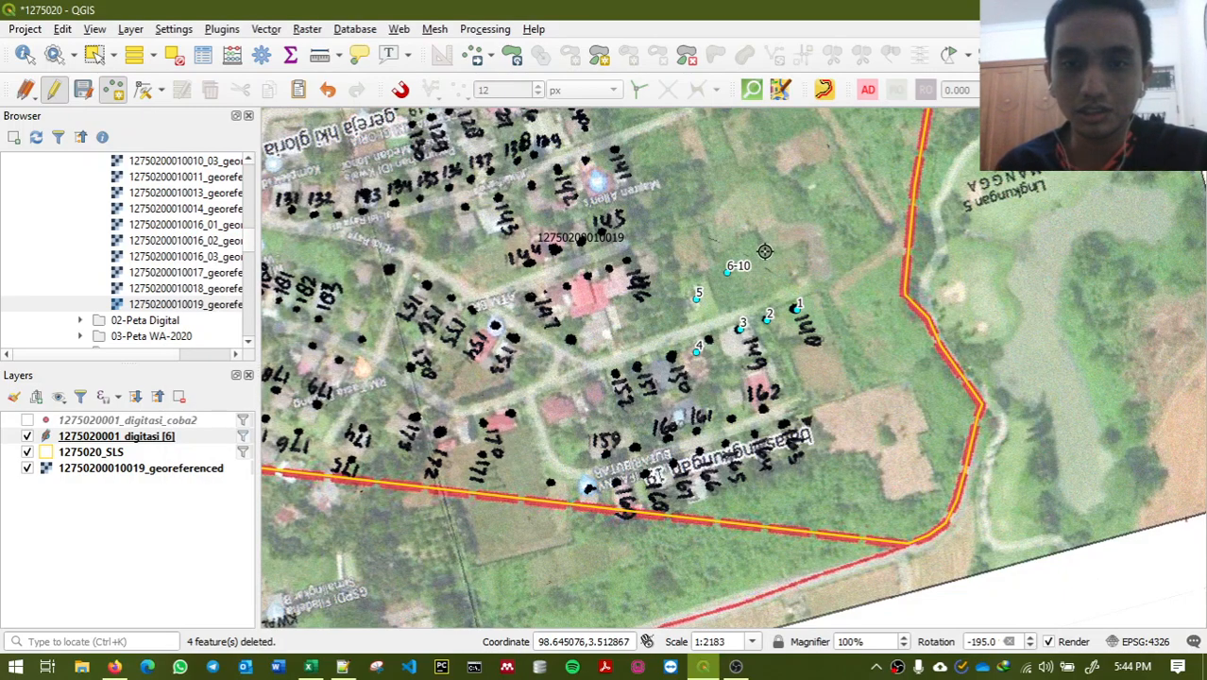
pyautogui.click(764, 251)
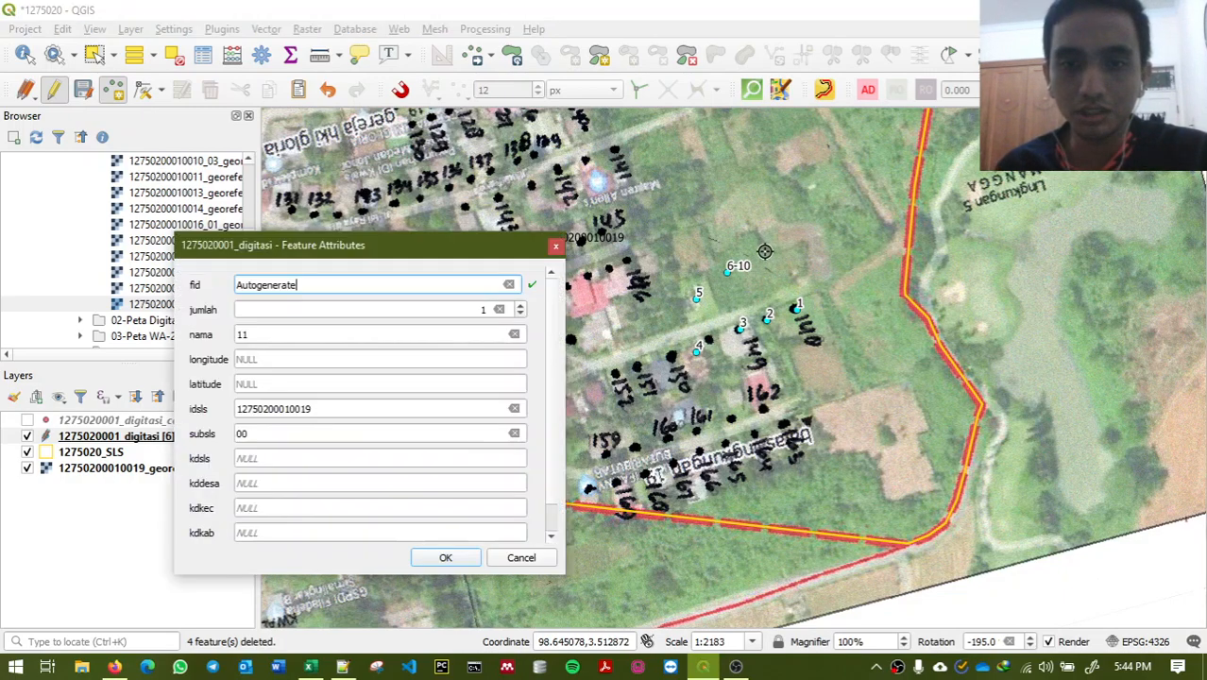
pyautogui.click(431, 557)
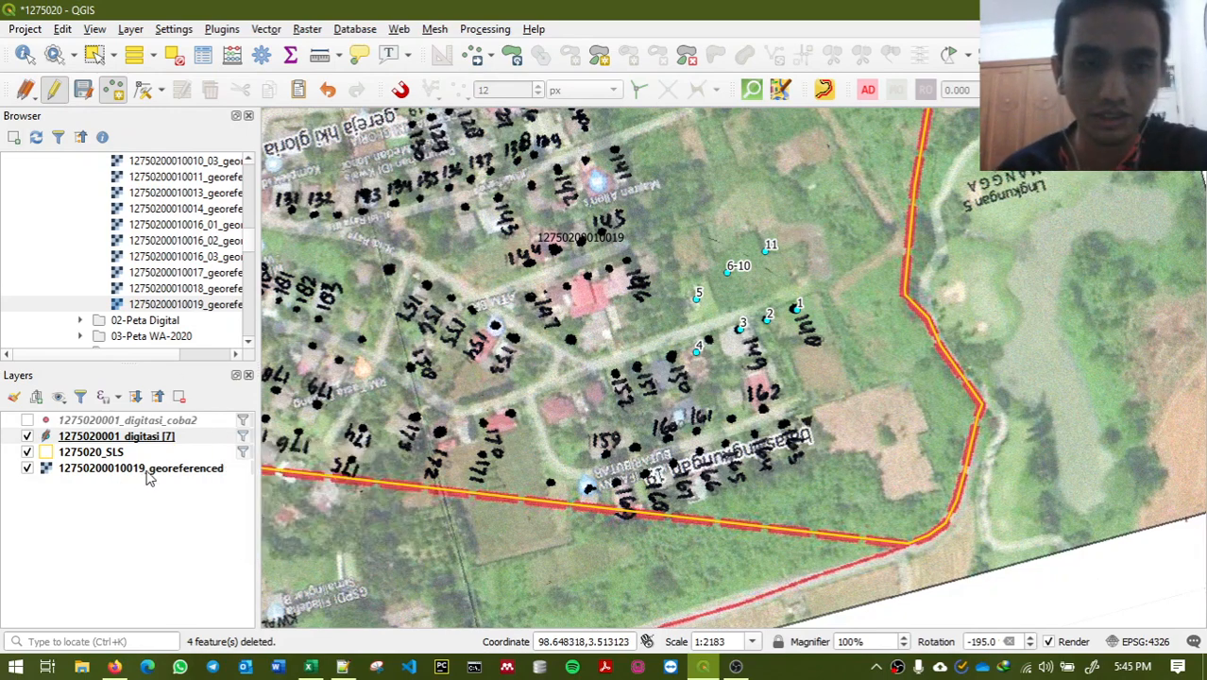
# Search all available plugins for "free" to check the Freehand raster georeferencer, and close the plugin manager.
pyautogui.click(148, 475)
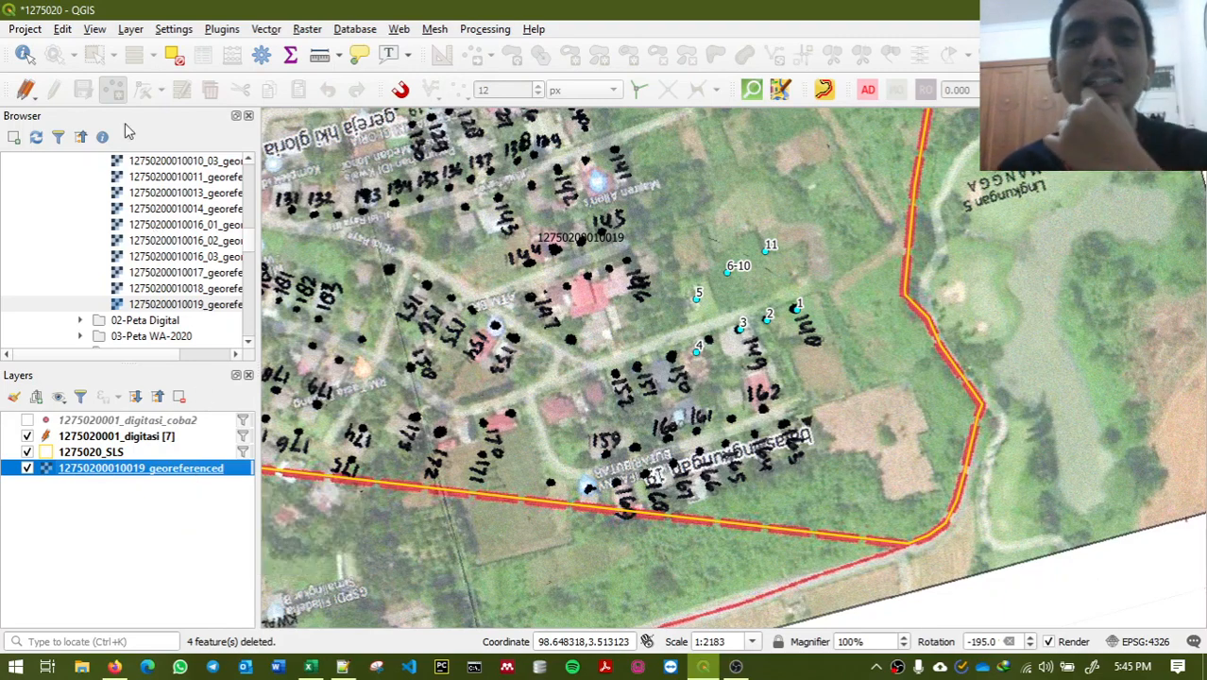
pyautogui.click(231, 33)
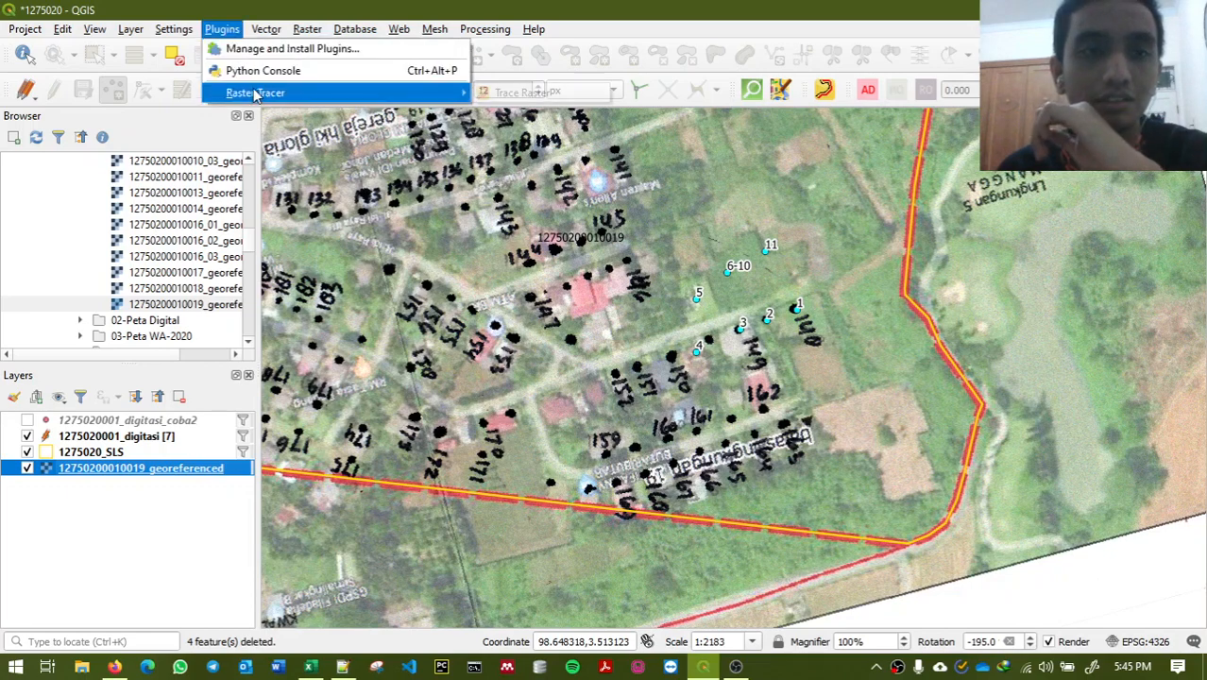
pyautogui.press('Escape')
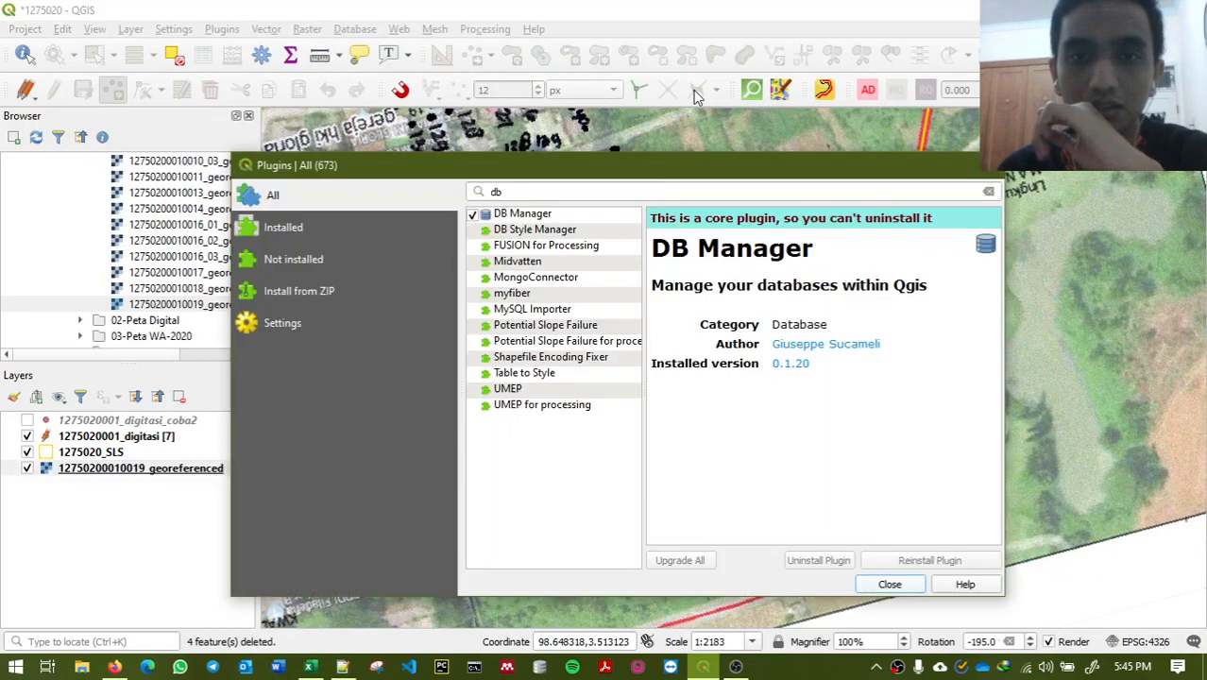
pyautogui.click(670, 192)
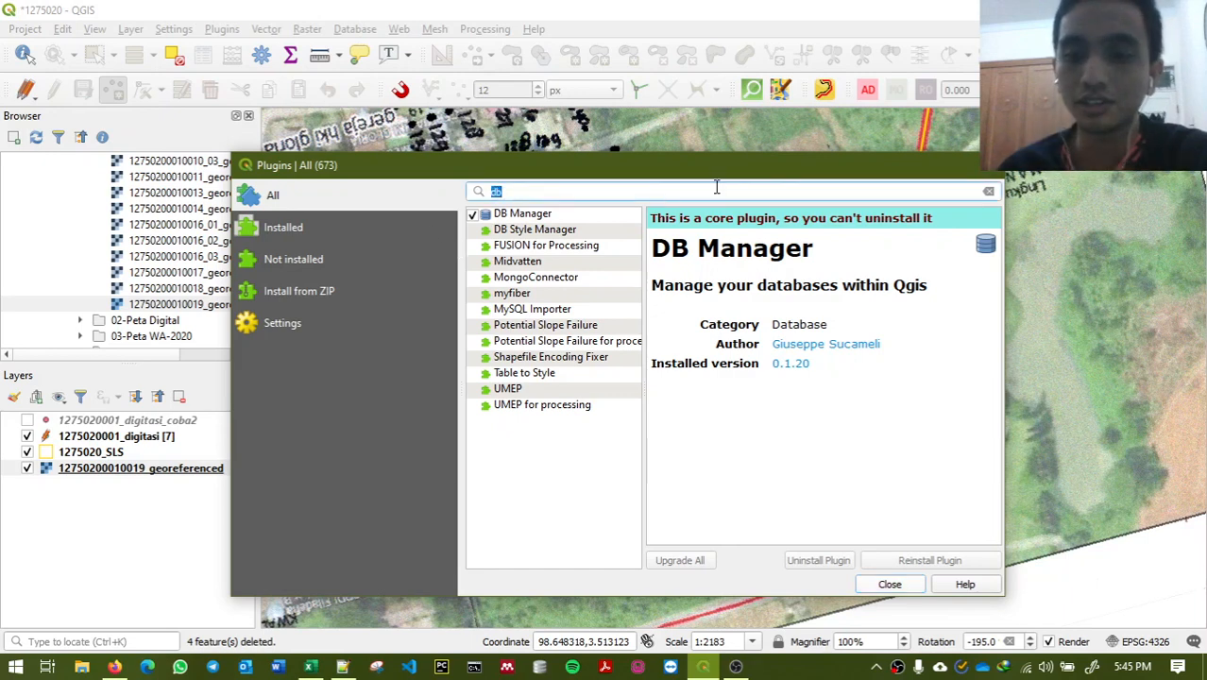
pyautogui.press('BackSpace')
pyautogui.press('BackSpace')
pyautogui.write('f')
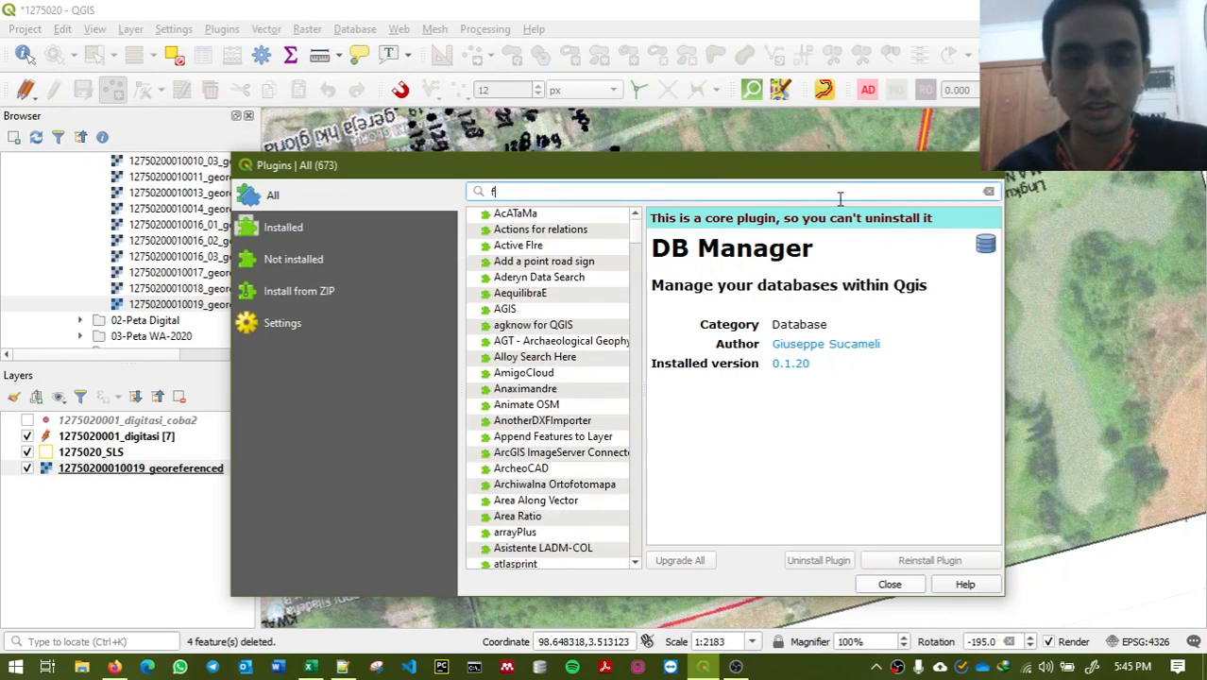
pyautogui.write('ree')
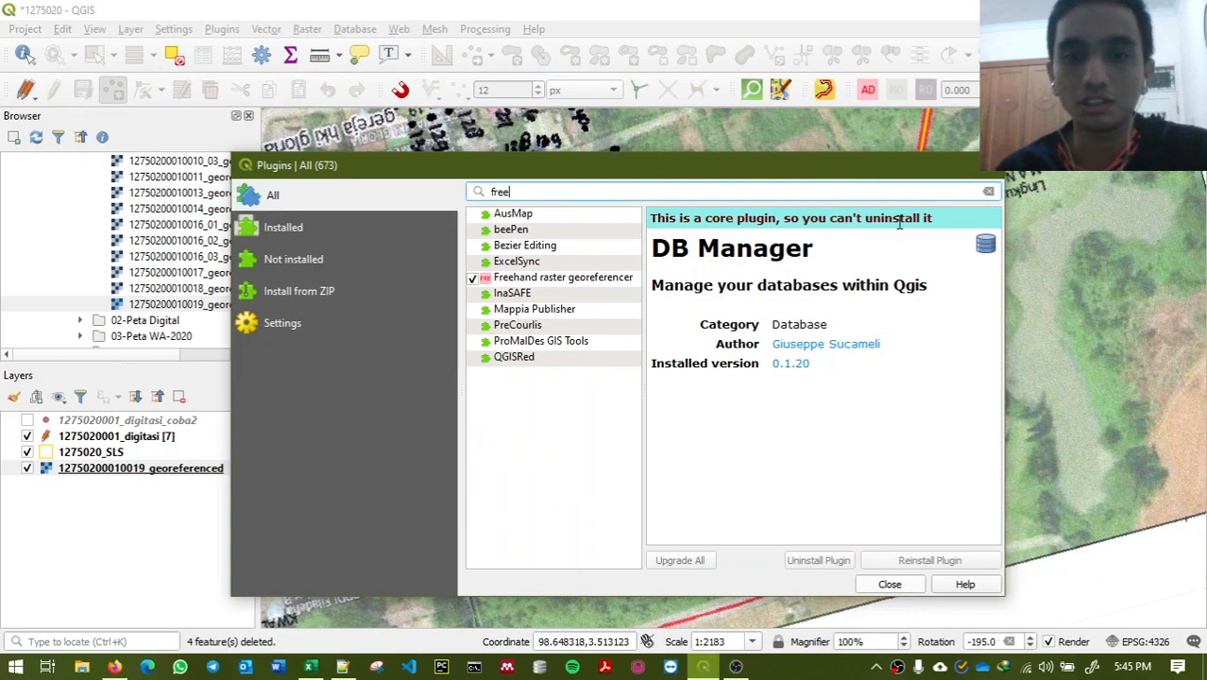
pyautogui.click(990, 171)
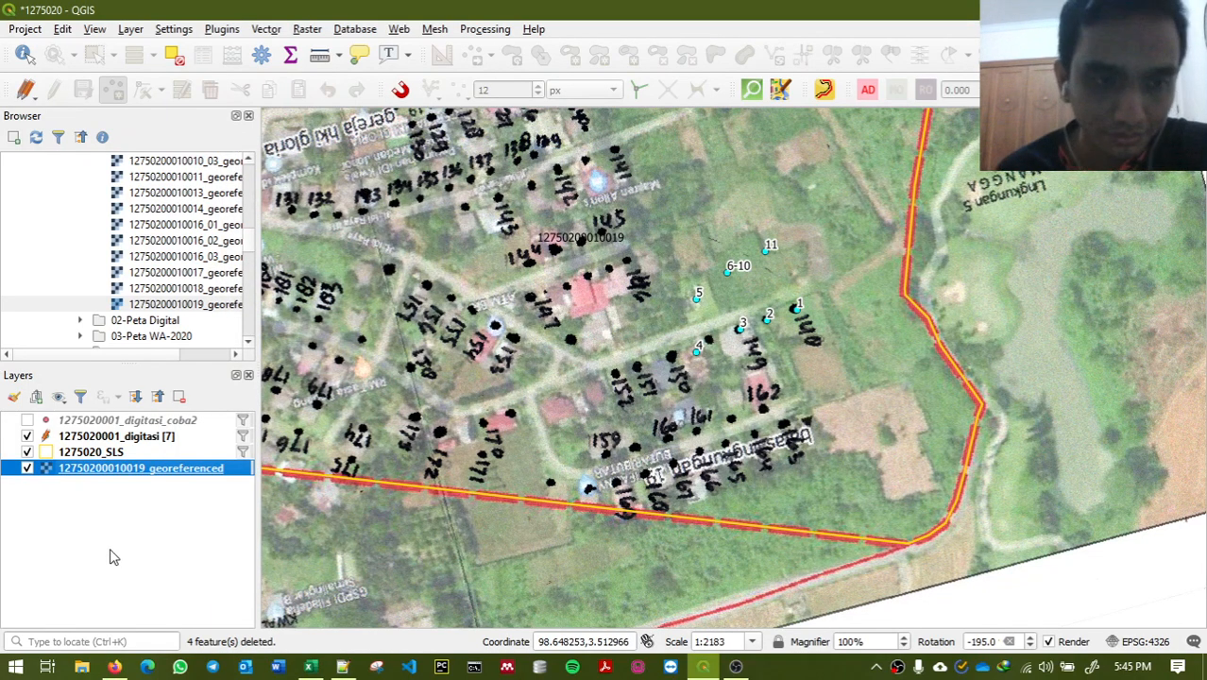
# Review the provider filter expression of the 1275020_SLS layer and close the query builder.
pyautogui.click(162, 455)
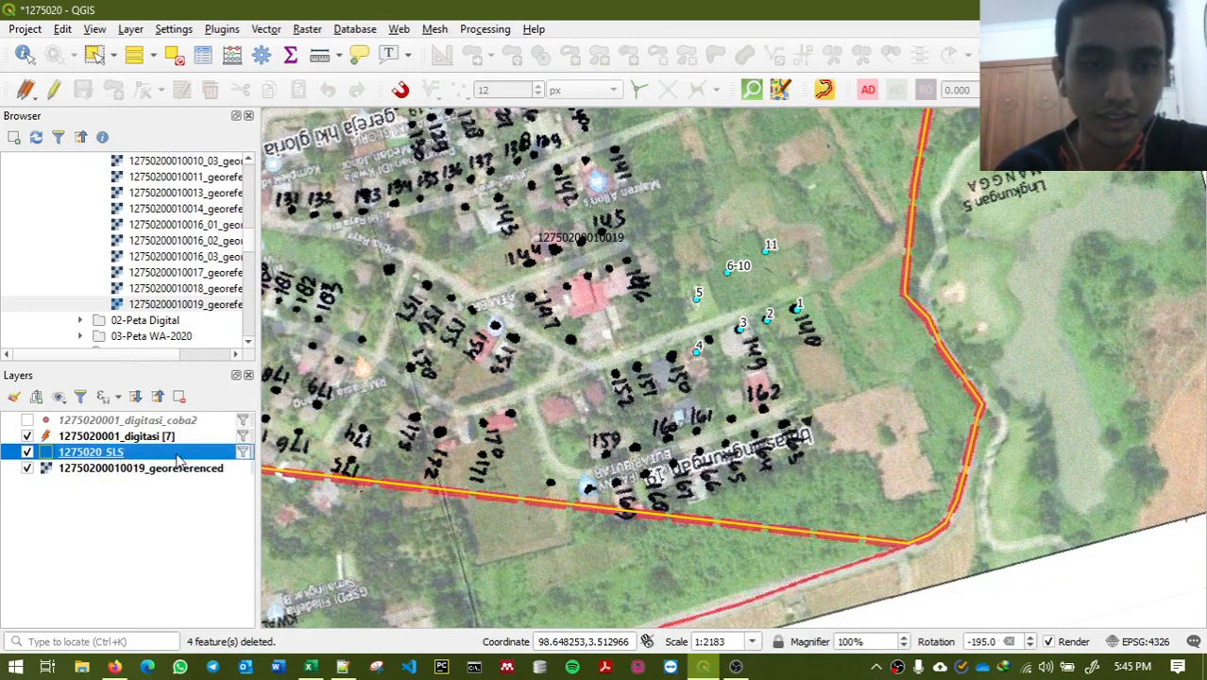
pyautogui.click(243, 454)
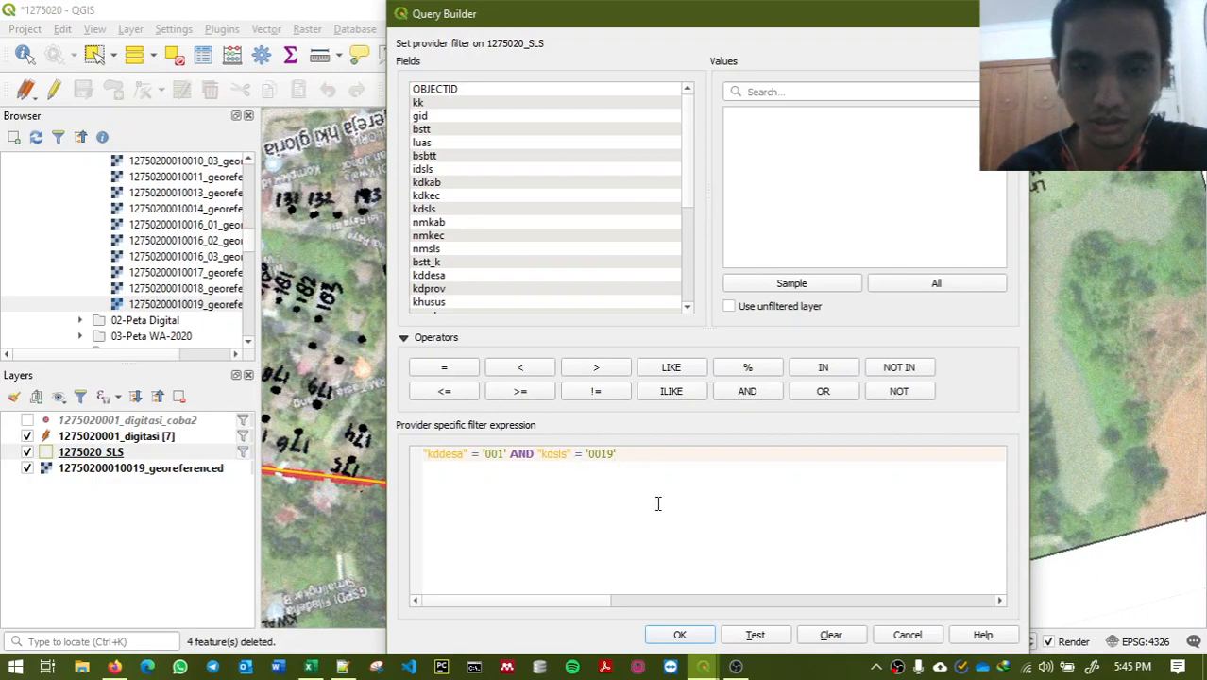
pyautogui.click(682, 637)
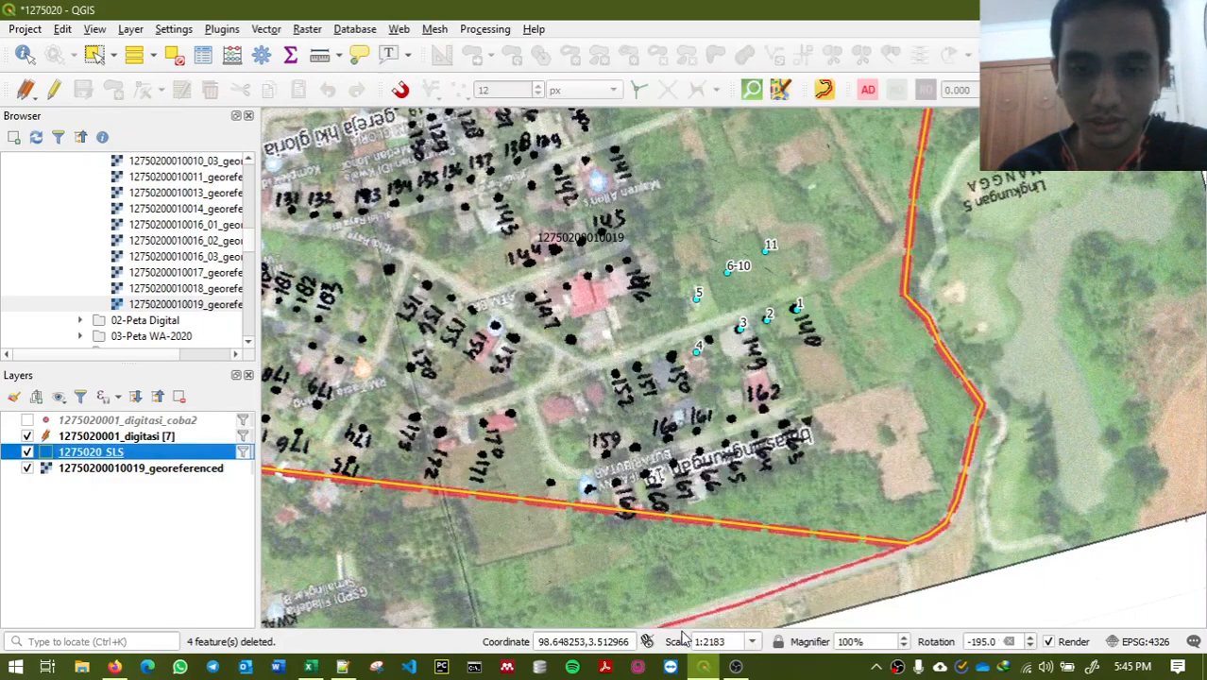
pyautogui.click(160, 439)
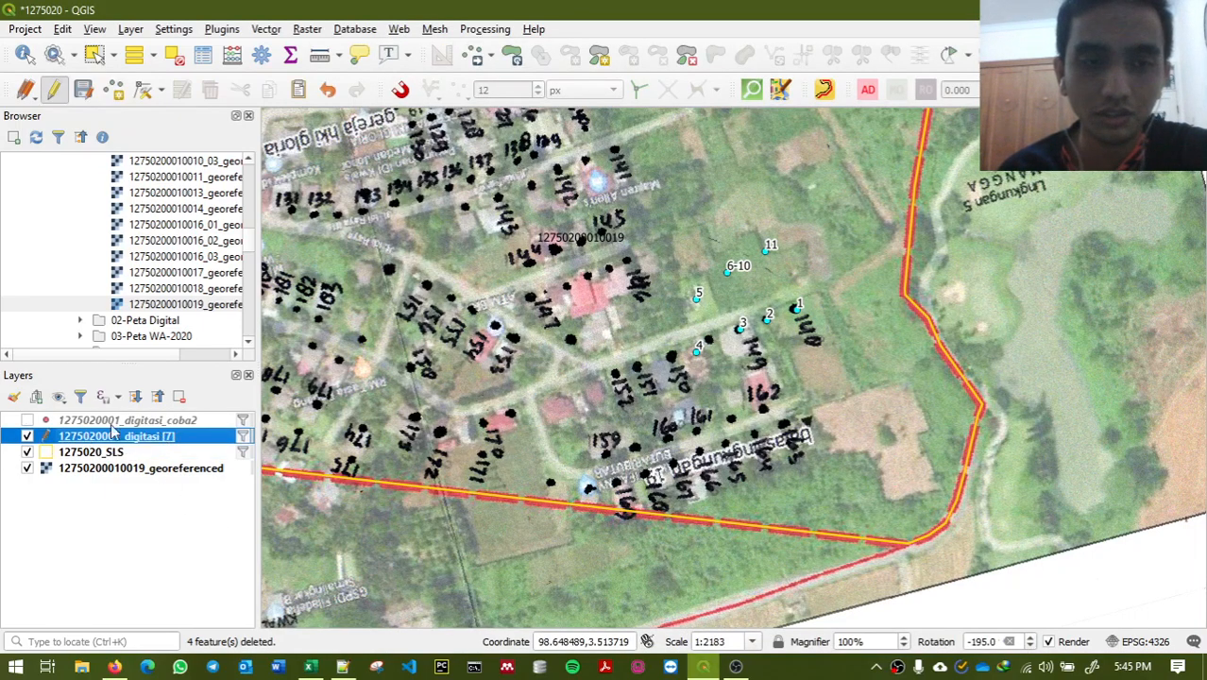
pyautogui.moveTo(439, 302); pyautogui.dragTo(519, 362)
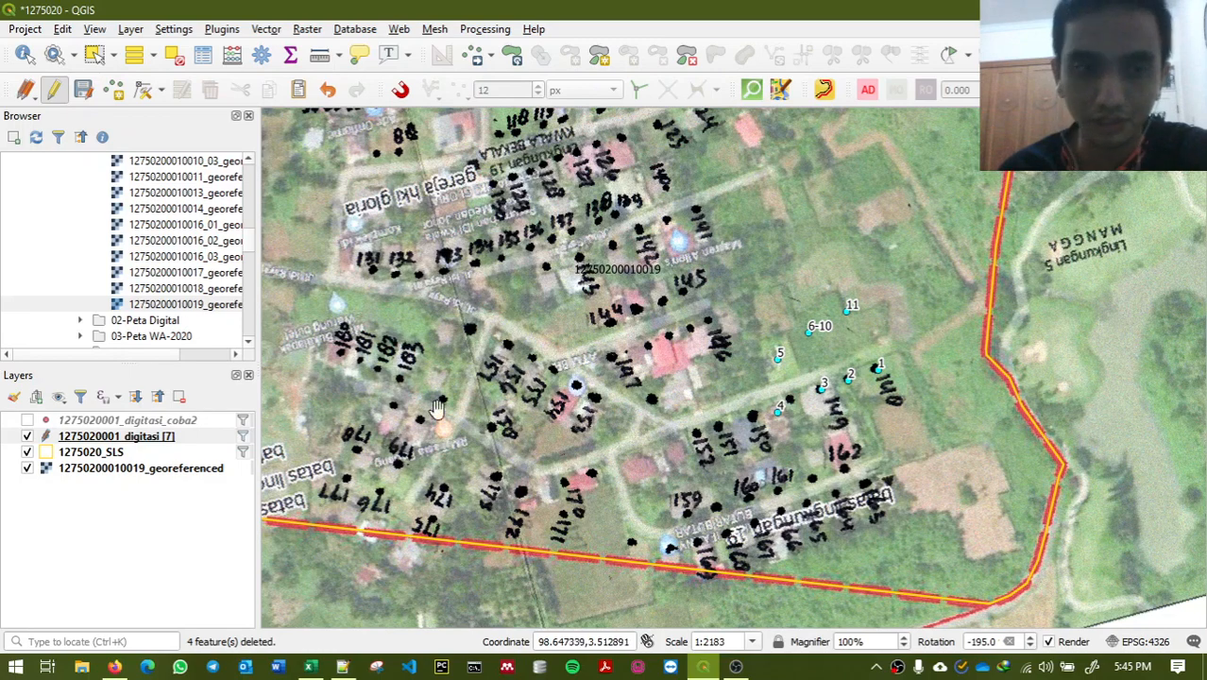
pyautogui.click(174, 440)
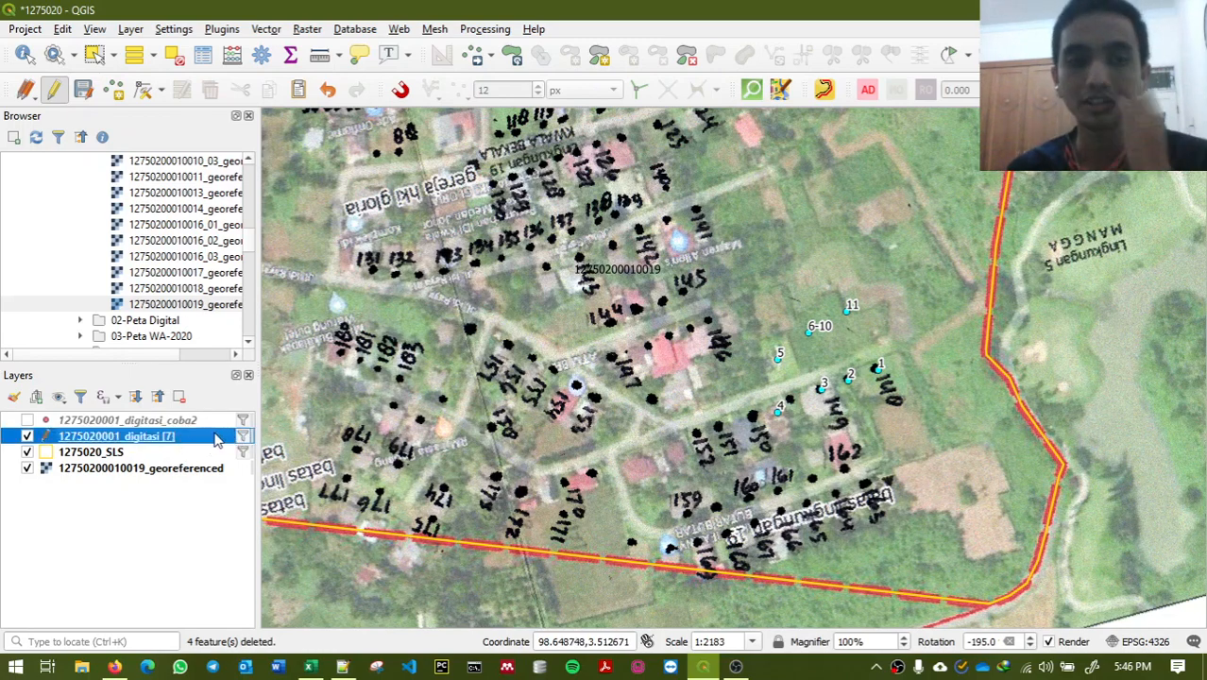
pyautogui.click(47, 436)
pyautogui.click(654, 342)
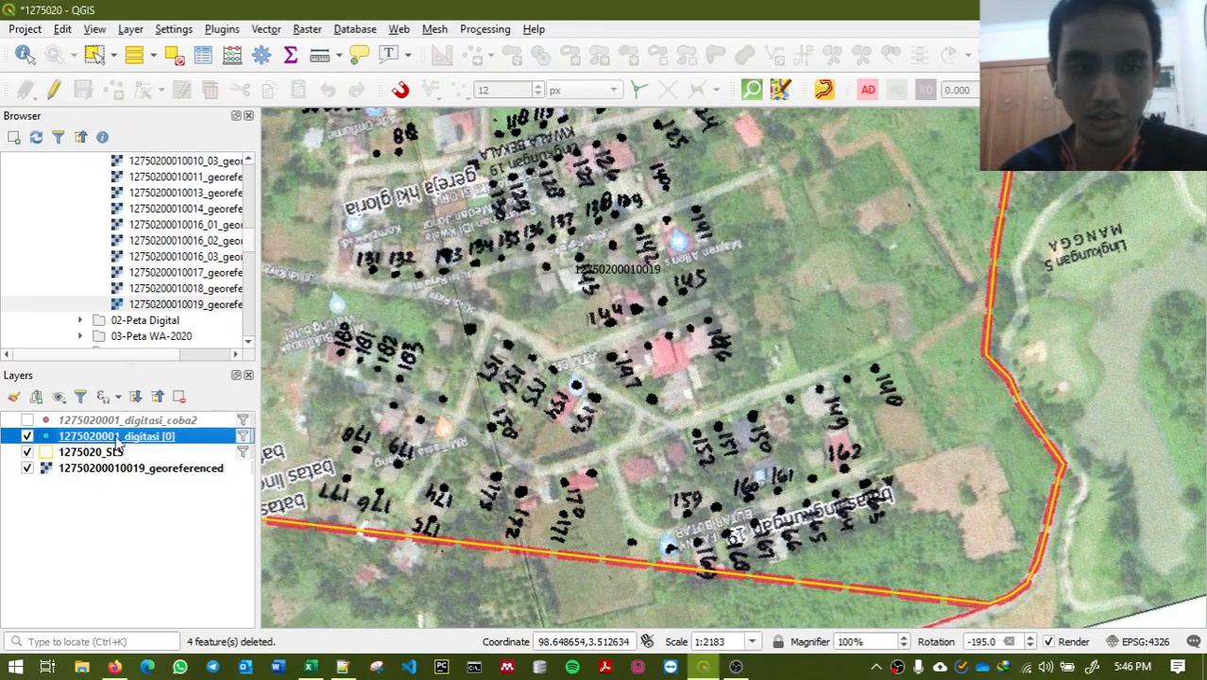
pyautogui.hotkey('ctrl', 'e')
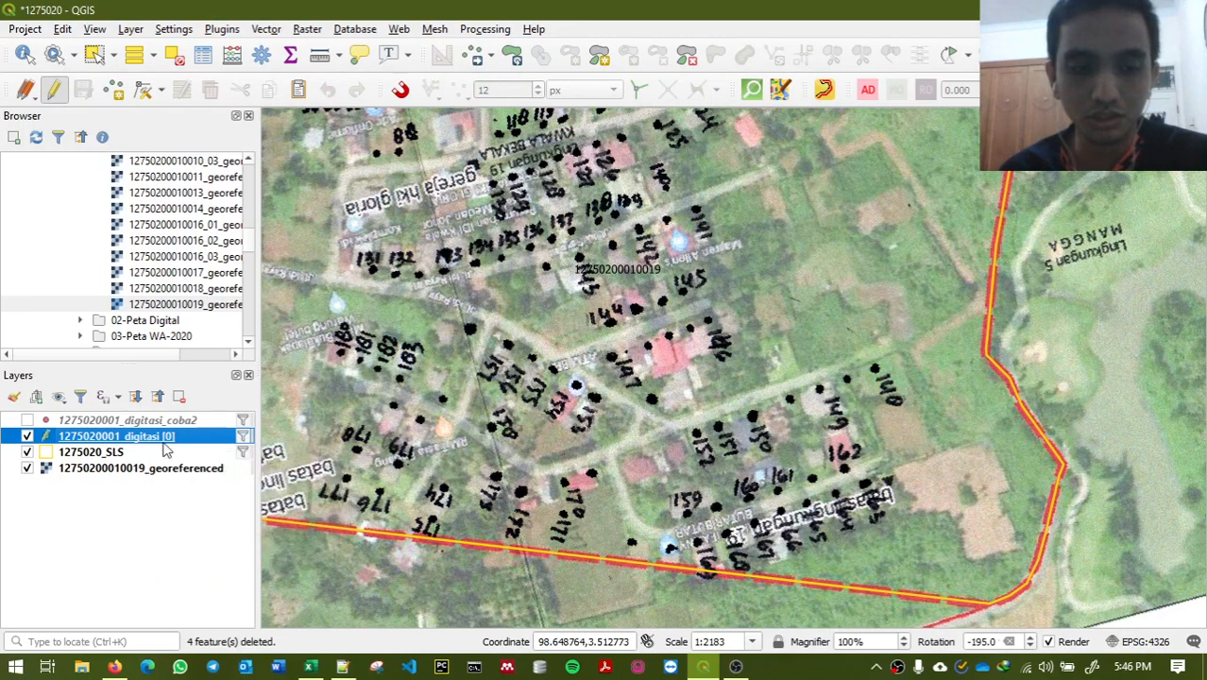
pyautogui.hotkey('ctrl', 'e')
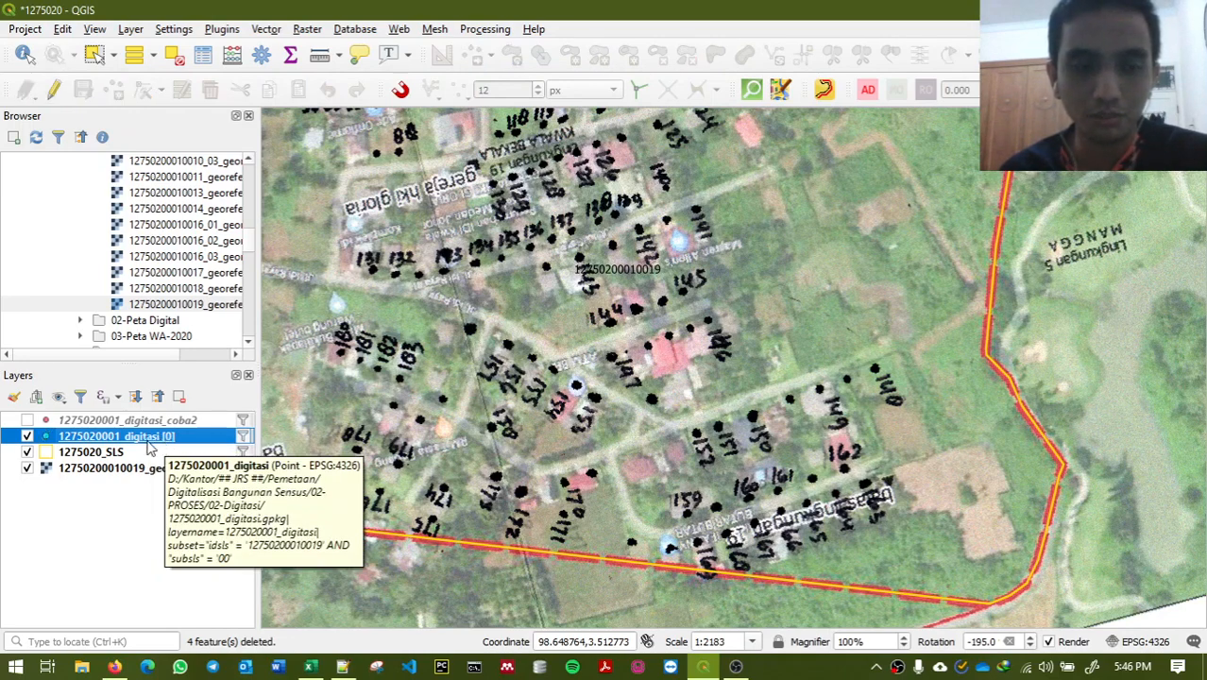
pyautogui.rightClick(148, 443)
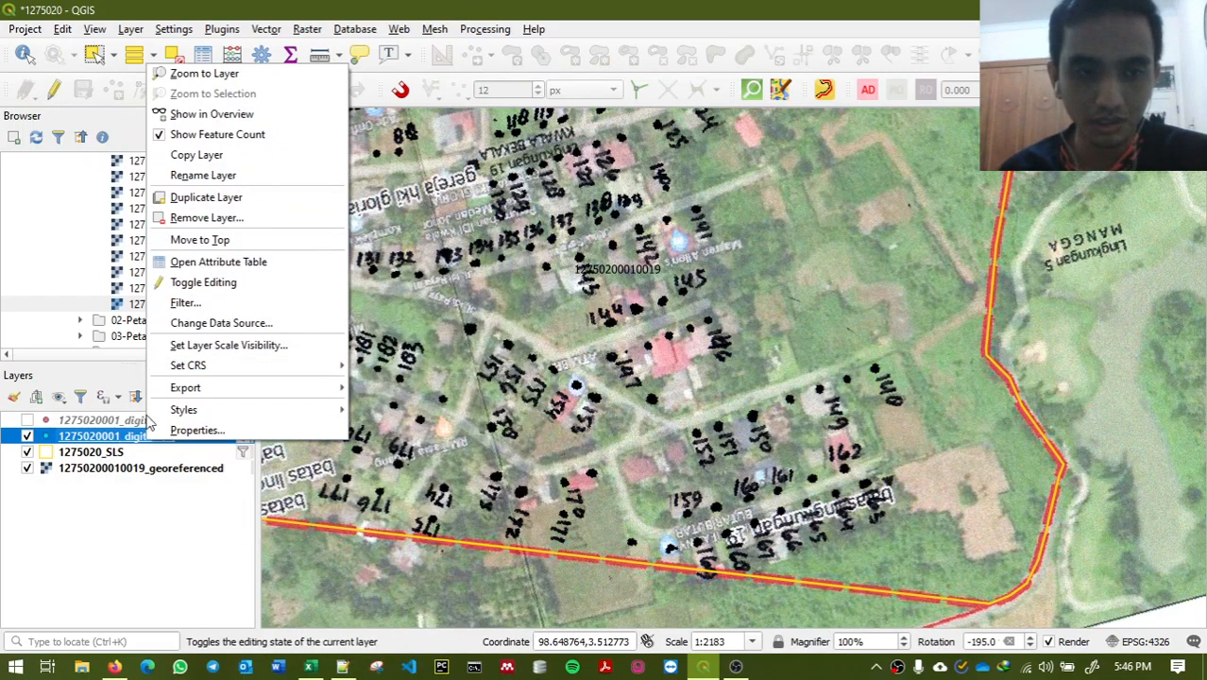
pyautogui.click(187, 303)
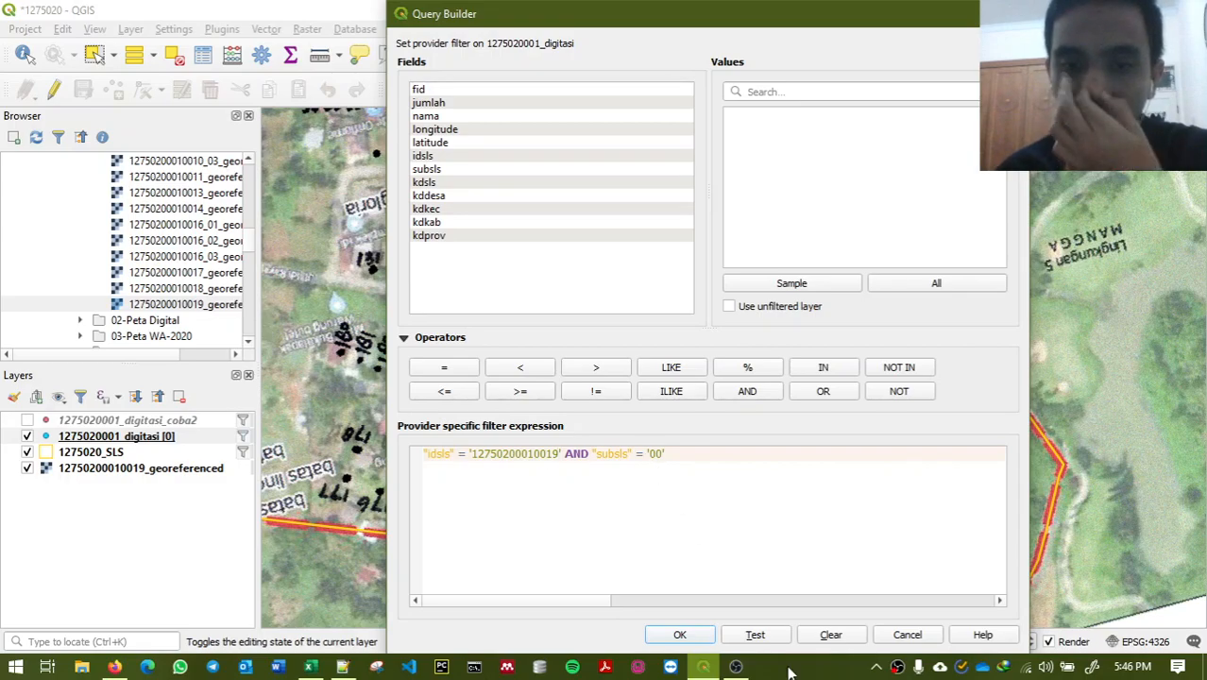
pyautogui.click(679, 635)
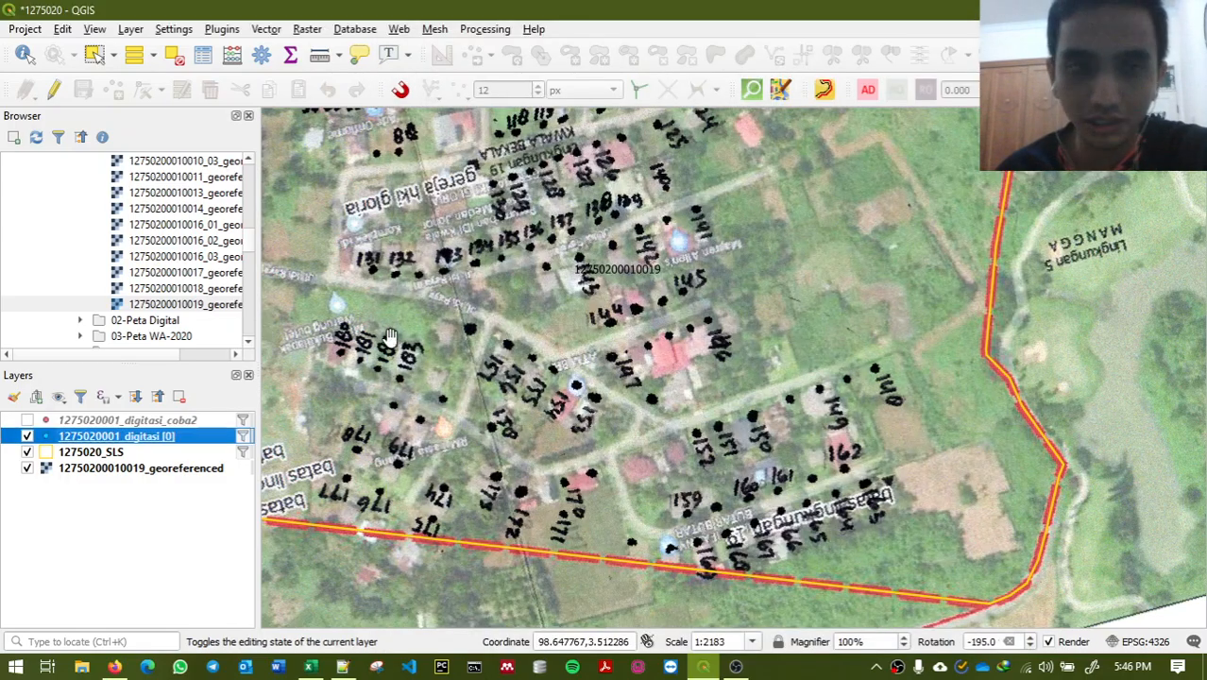
pyautogui.rightClick(169, 440)
pyautogui.click(264, 297)
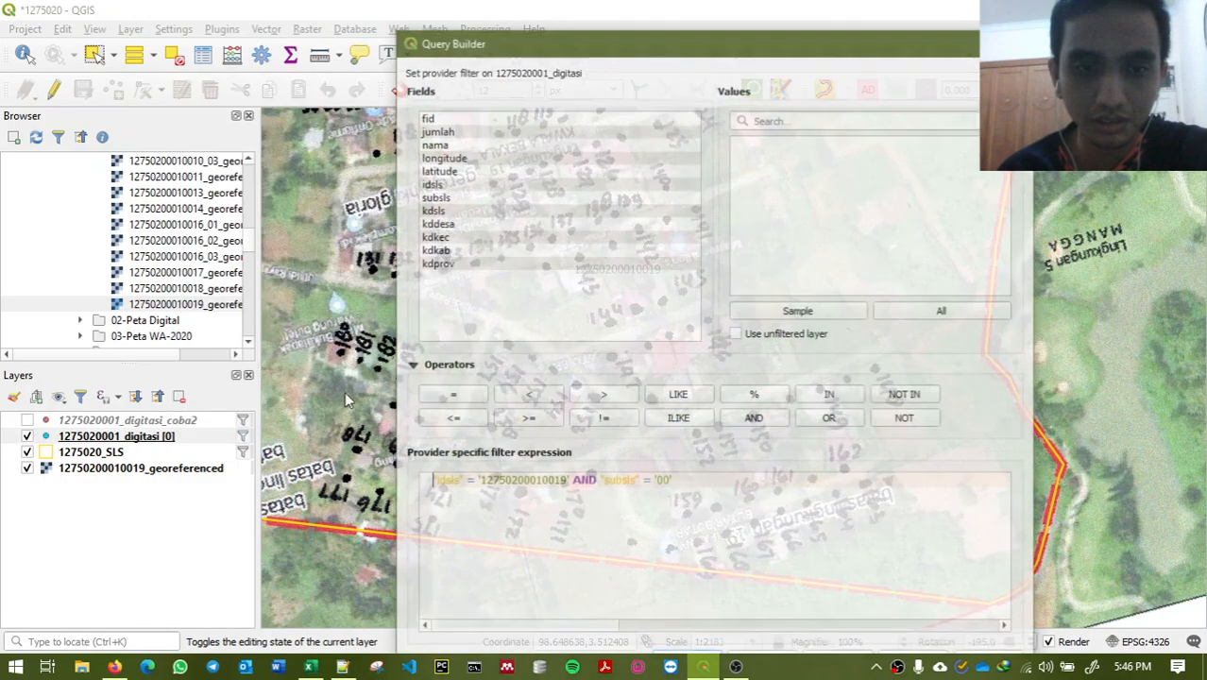
pyautogui.moveTo(808, 47); pyautogui.dragTo(786, 19)
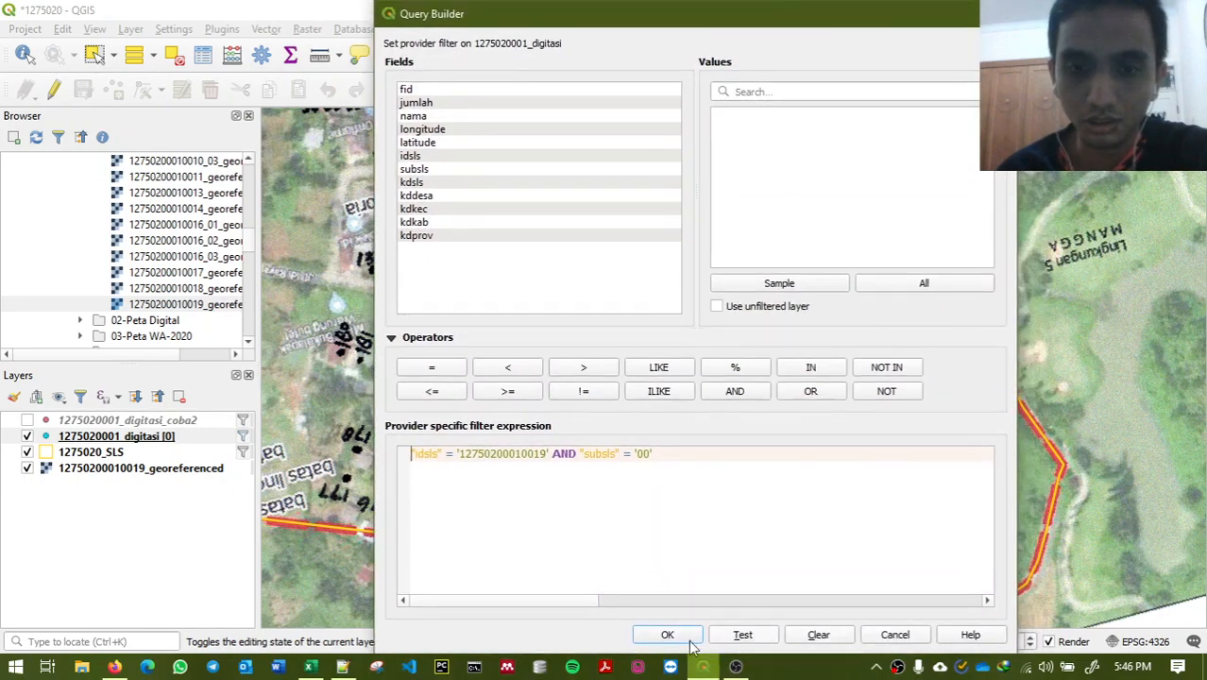
pyautogui.click(667, 634)
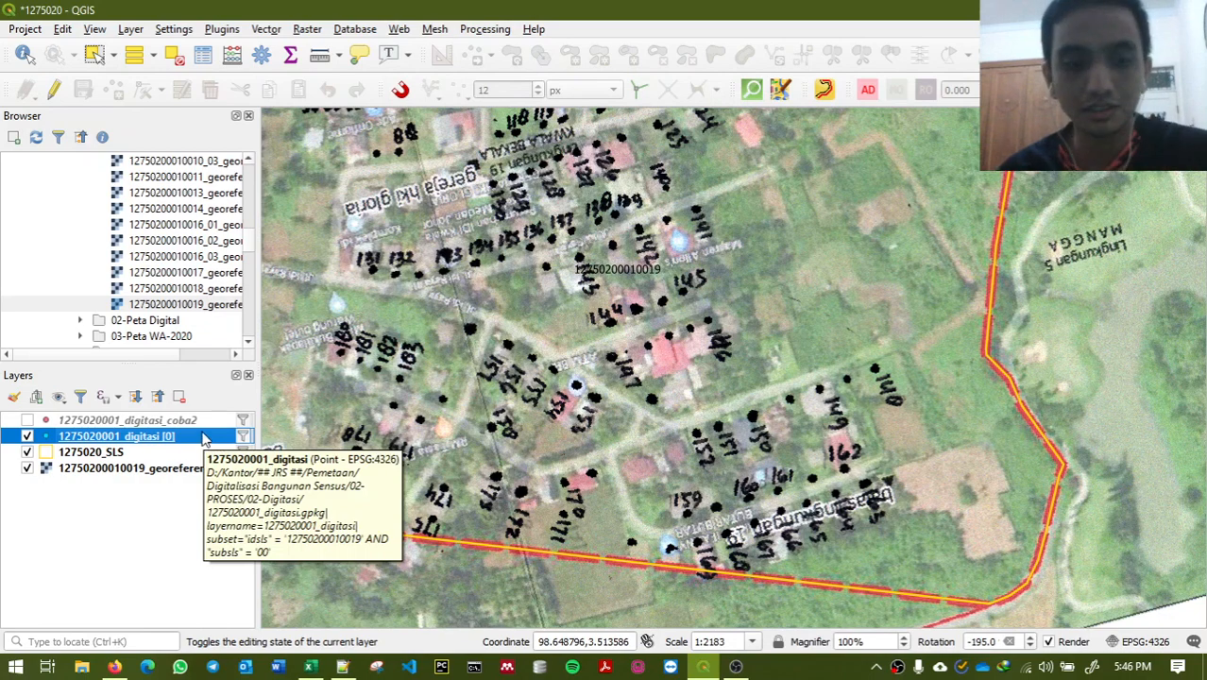
pyautogui.rightClick(206, 442)
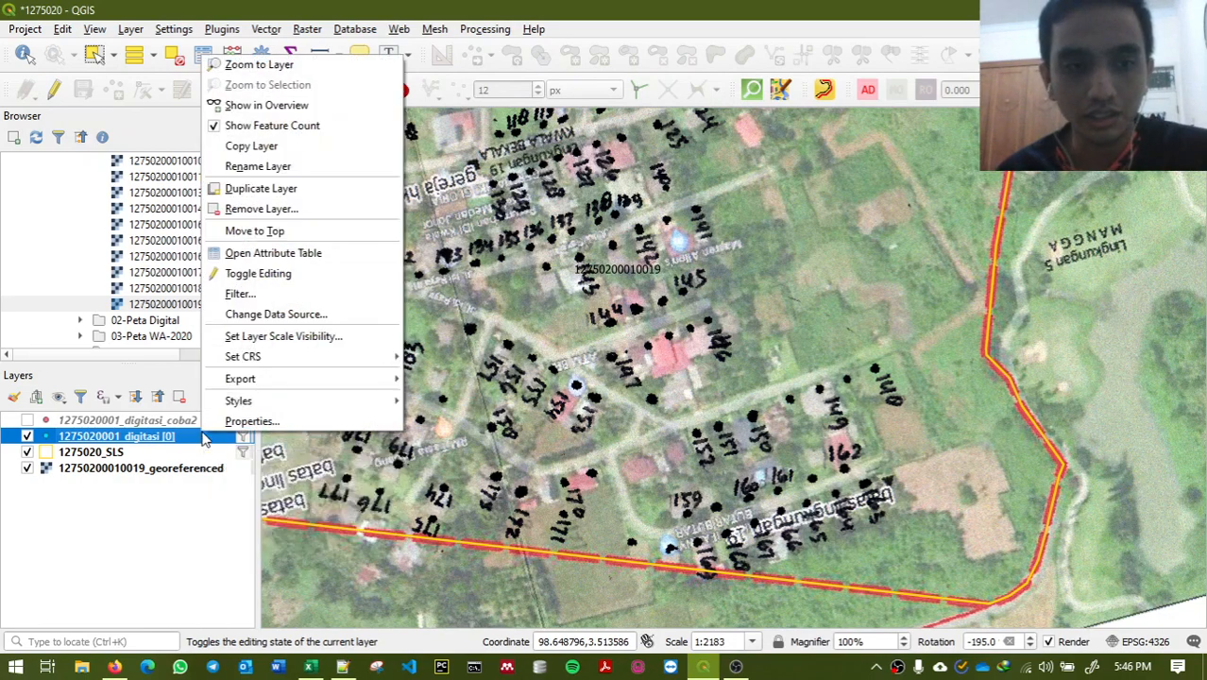
pyautogui.click(244, 276)
pyautogui.rightClick(182, 440)
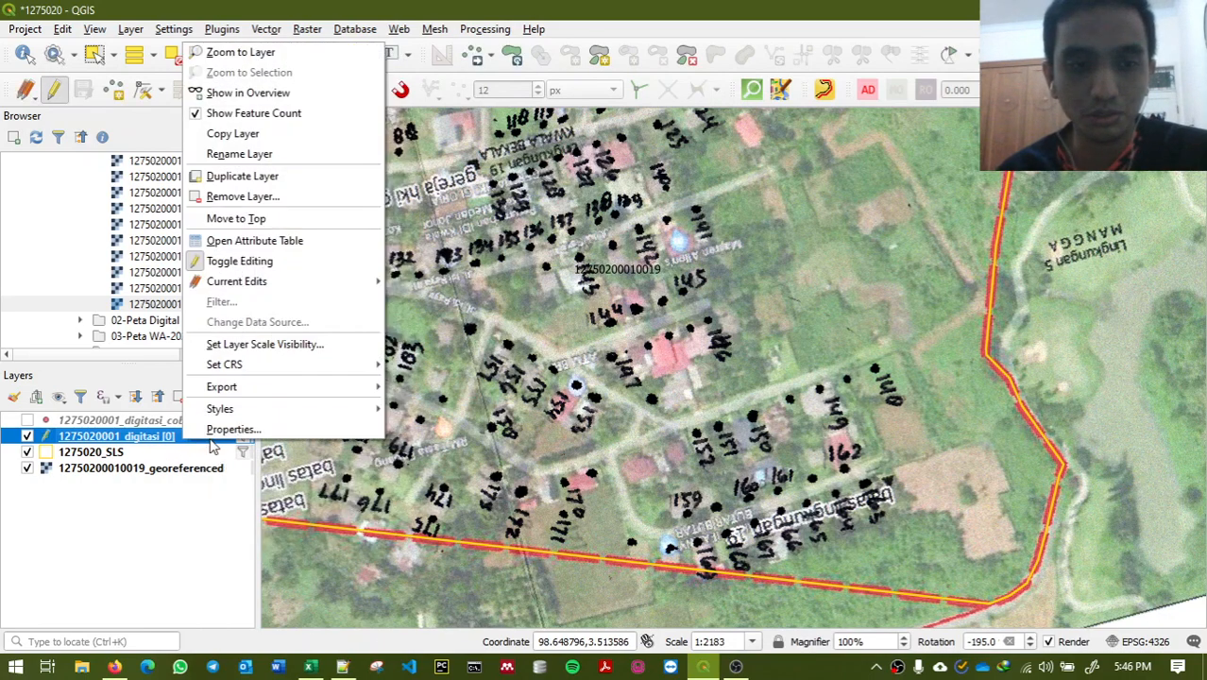
pyautogui.click(216, 444)
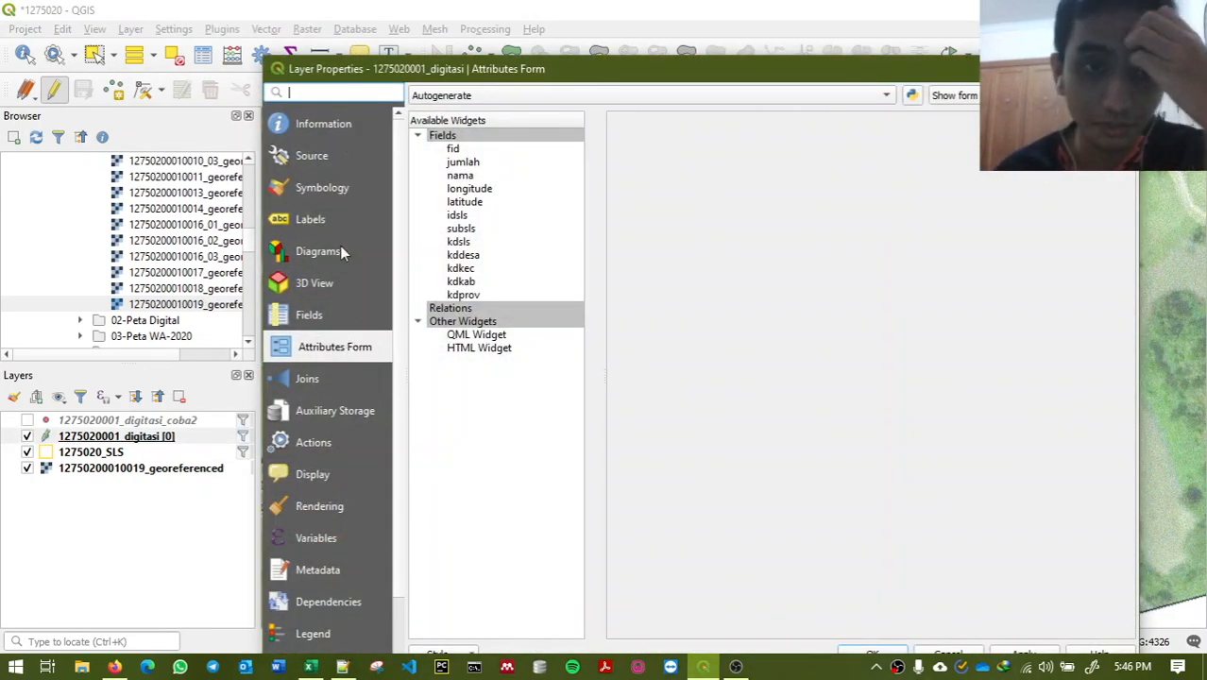
# Examine the default values configured for the jumlah, idsls and subsls fields in the attributes form.
pyautogui.click(480, 164)
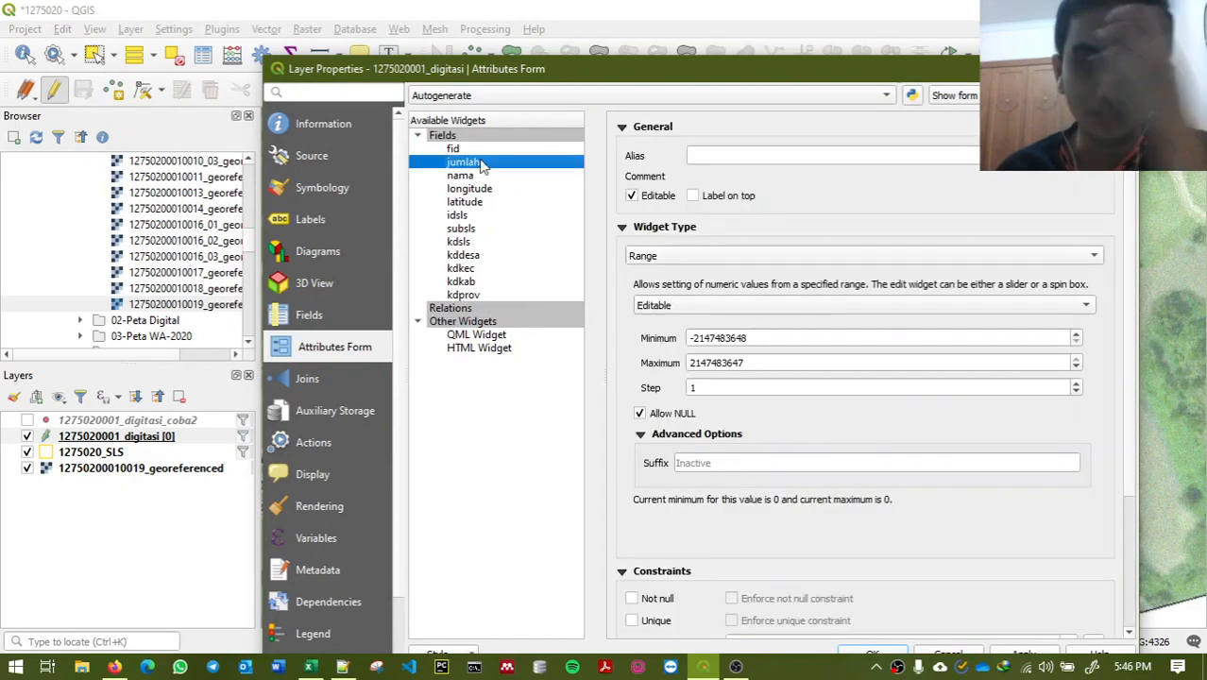
pyautogui.moveTo(625, 76); pyautogui.dragTo(630, 20)
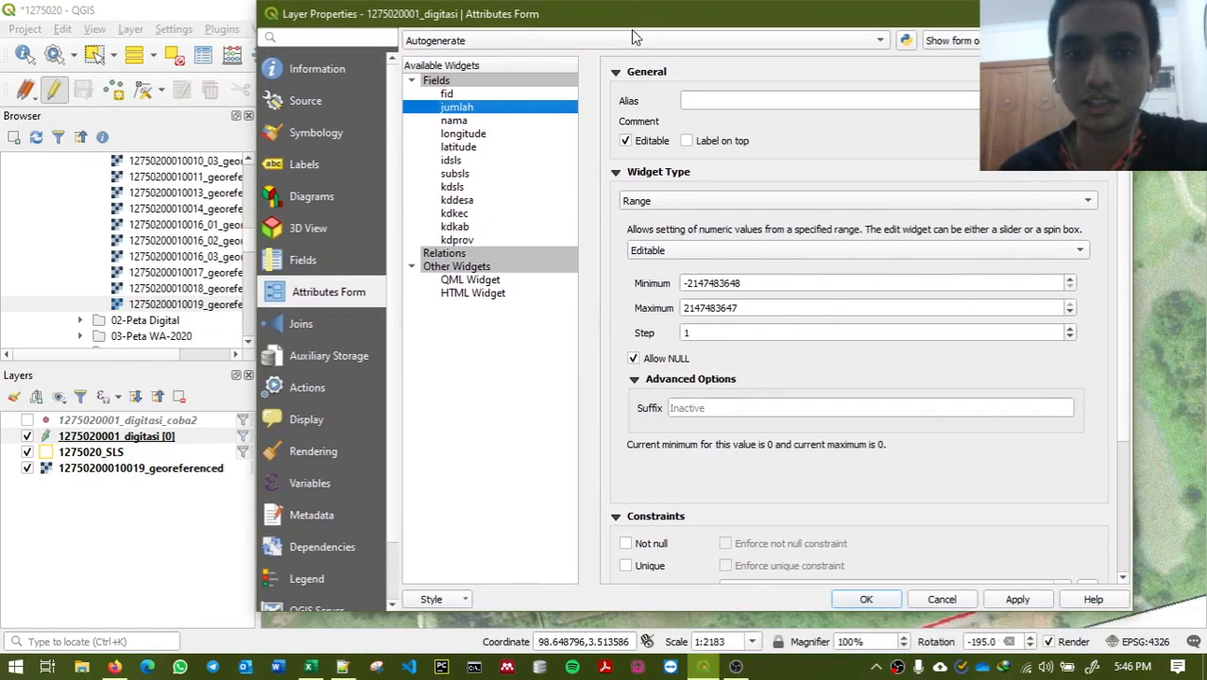
pyautogui.scroll(-3, 650, 497)
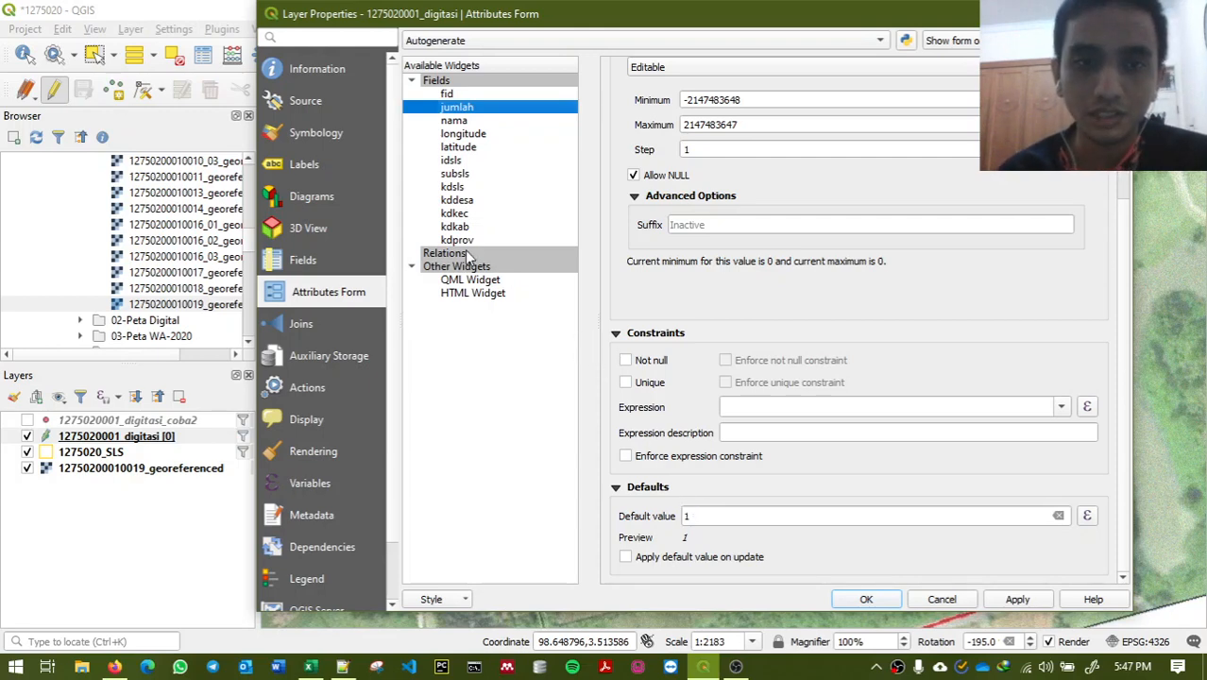
pyautogui.click(472, 160)
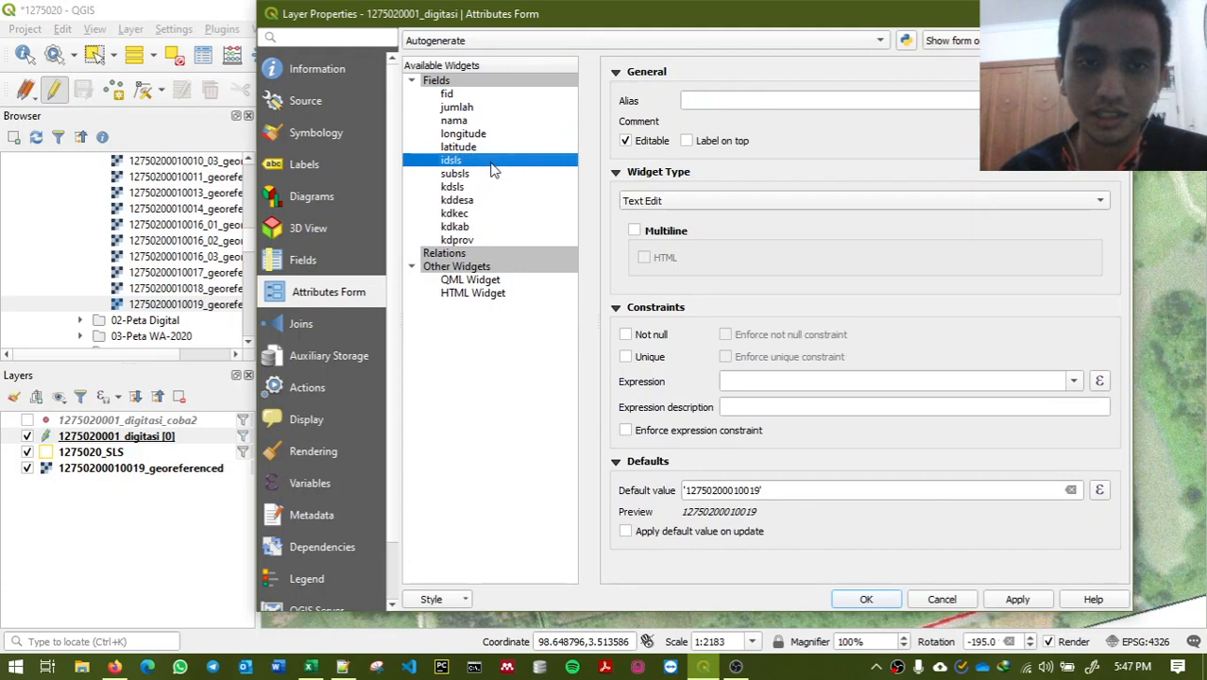
pyautogui.click(496, 174)
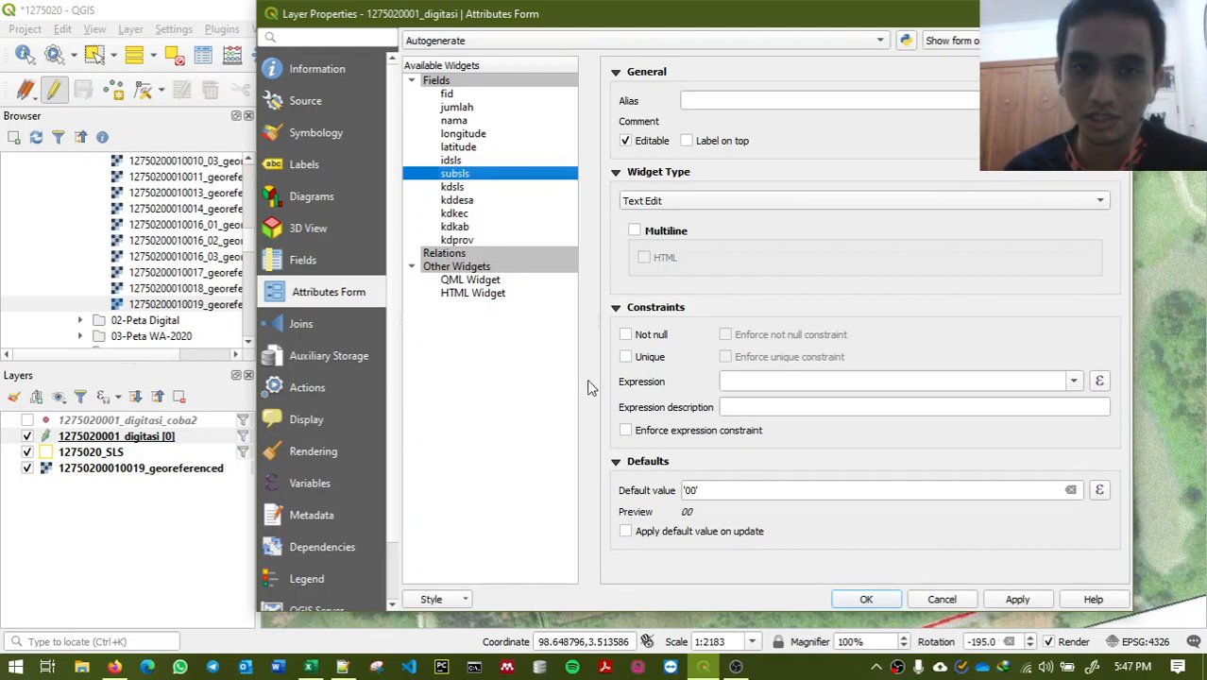
pyautogui.click(488, 161)
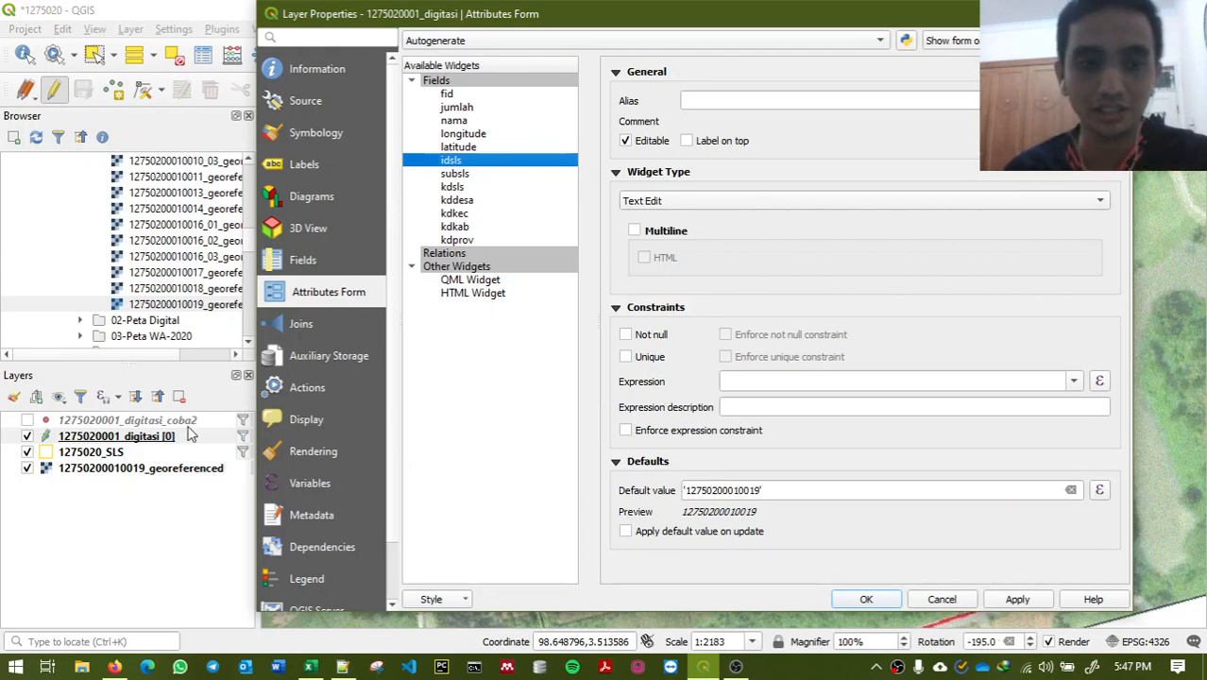
# Review the aggregate default expression of the nama field in the expression editor, and close the layer properties.
pyautogui.click(470, 122)
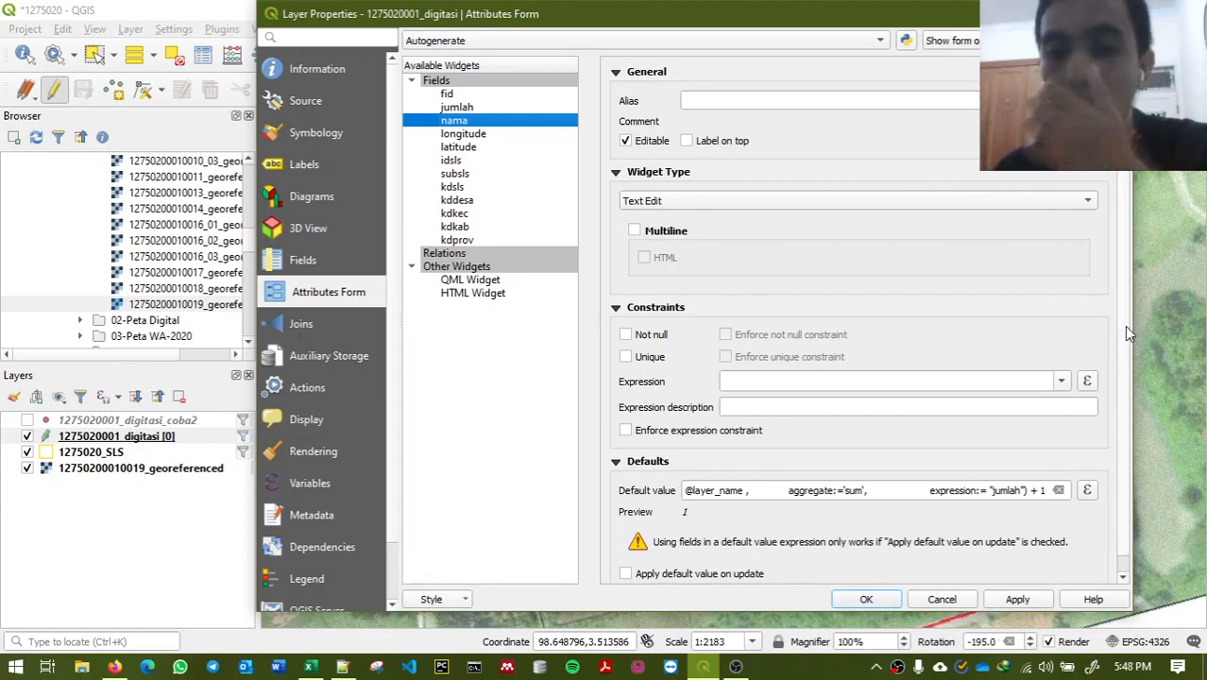
pyautogui.click(543, 133)
pyautogui.click(507, 121)
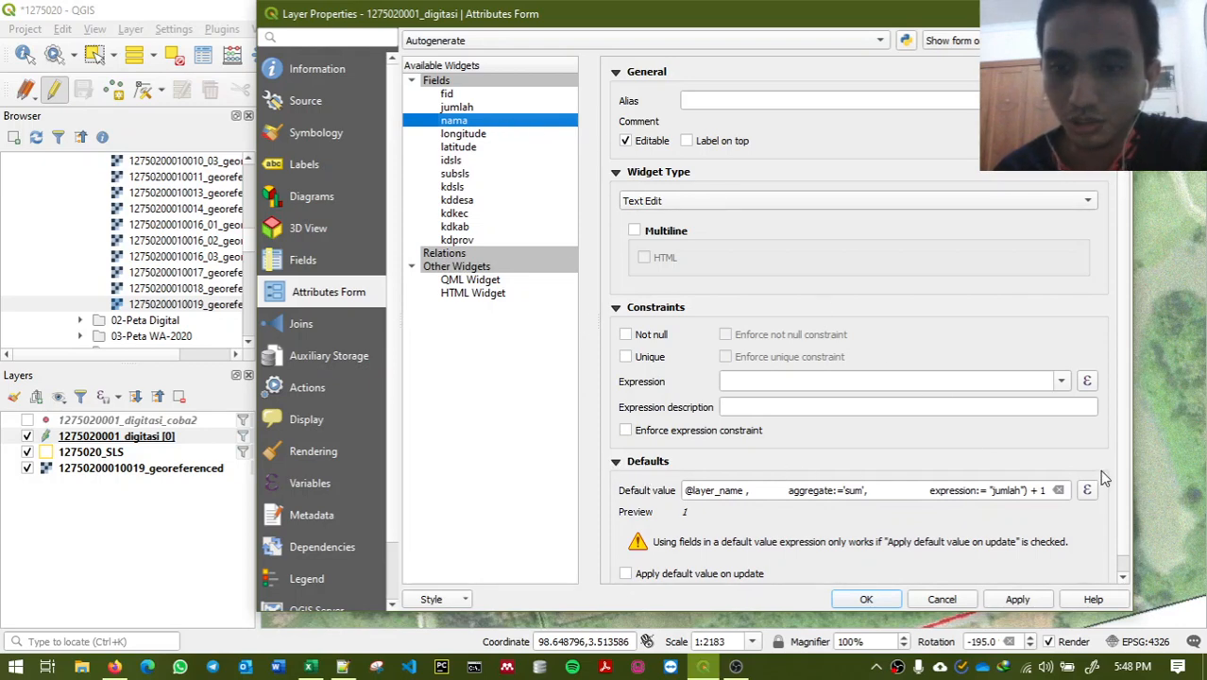
pyautogui.click(1086, 490)
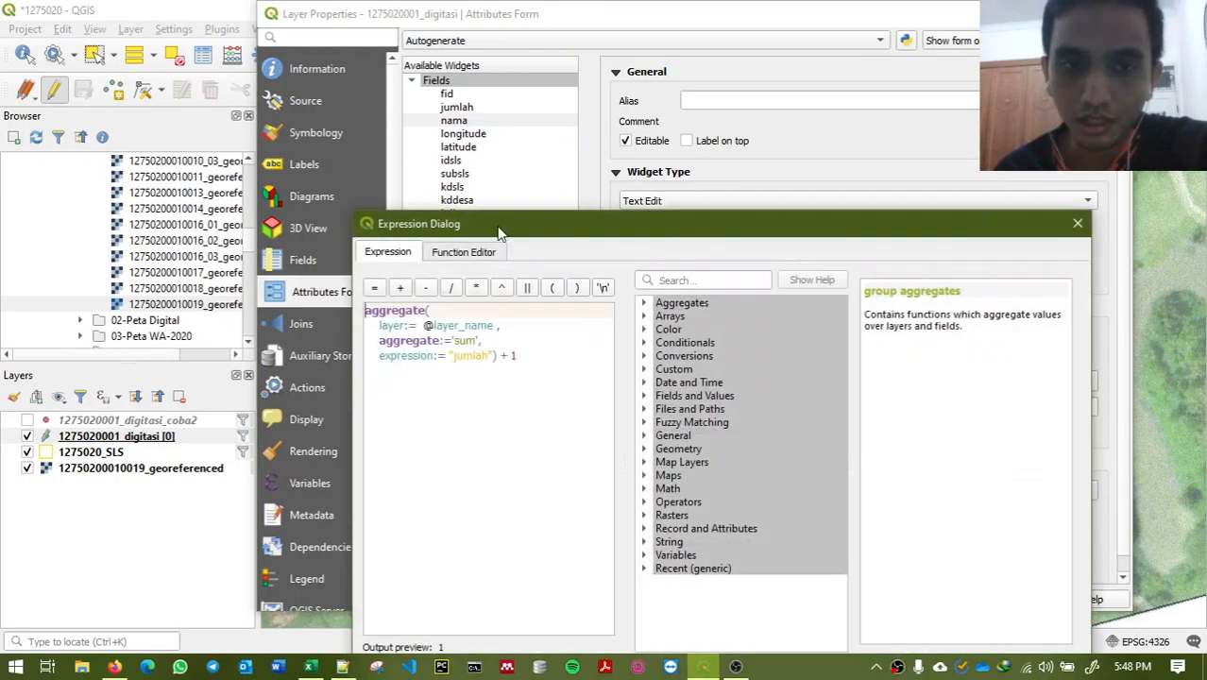
pyautogui.moveTo(498, 227); pyautogui.dragTo(476, 69)
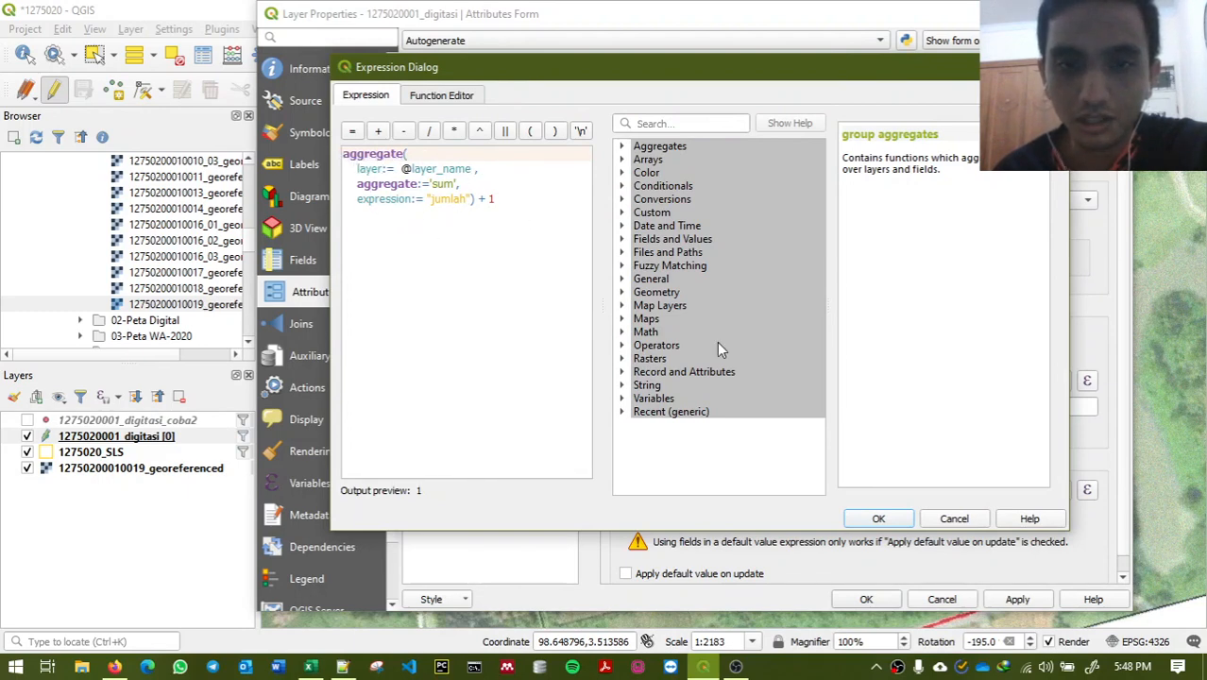
pyautogui.click(878, 518)
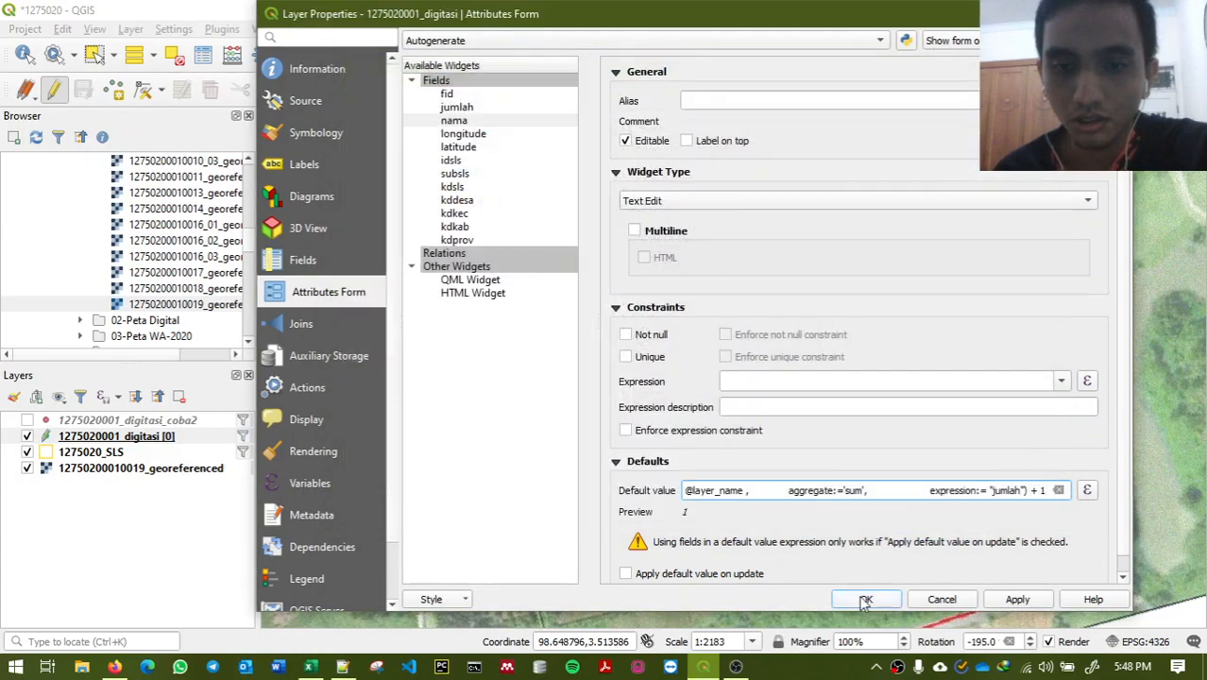
pyautogui.click(865, 599)
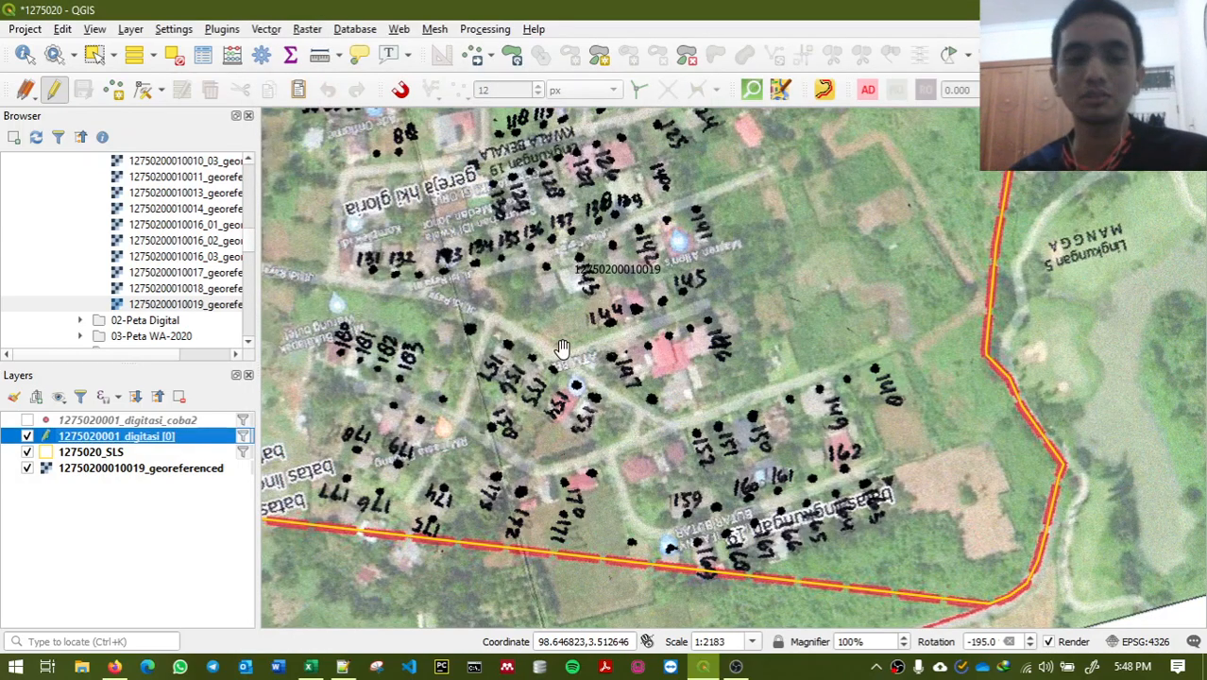
# Add four points with default attributes, nama 1 to 4, on the building dots along the road from label 148 toward 150.
pyautogui.hotkey('ctrl', '.')
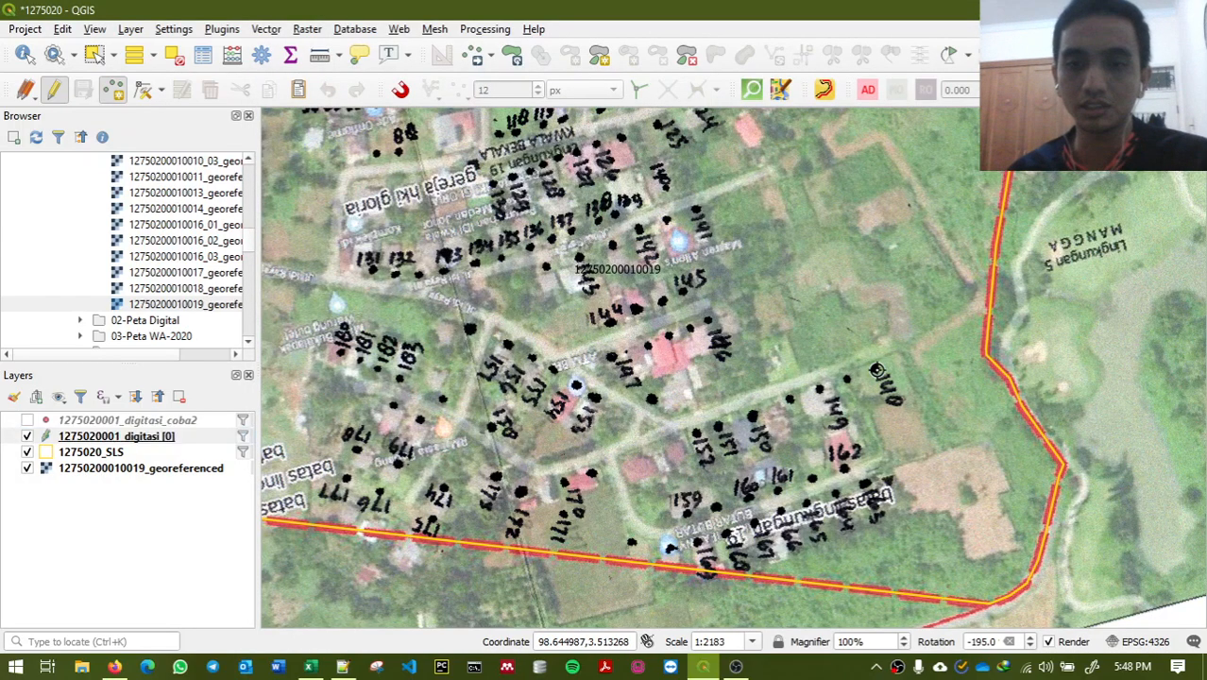
pyautogui.click(876, 369)
pyautogui.press('Return')
pyautogui.click(860, 397)
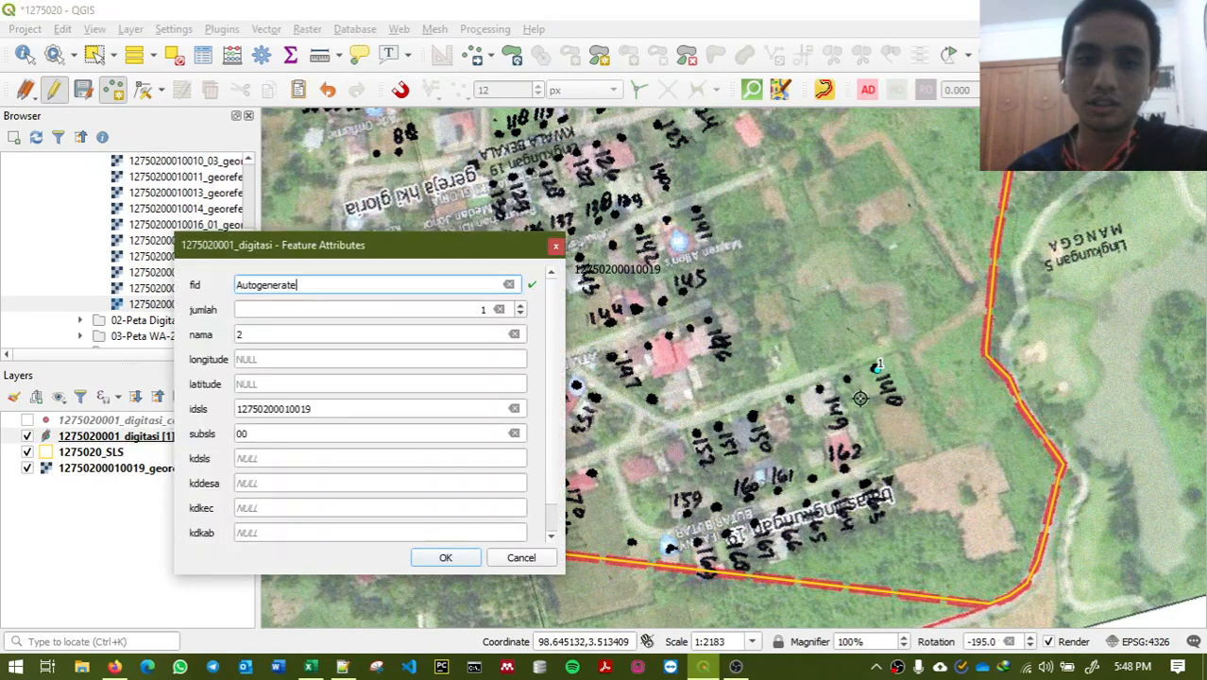
pyautogui.press('Return')
pyautogui.click(813, 385)
pyautogui.press('Return')
pyautogui.click(780, 401)
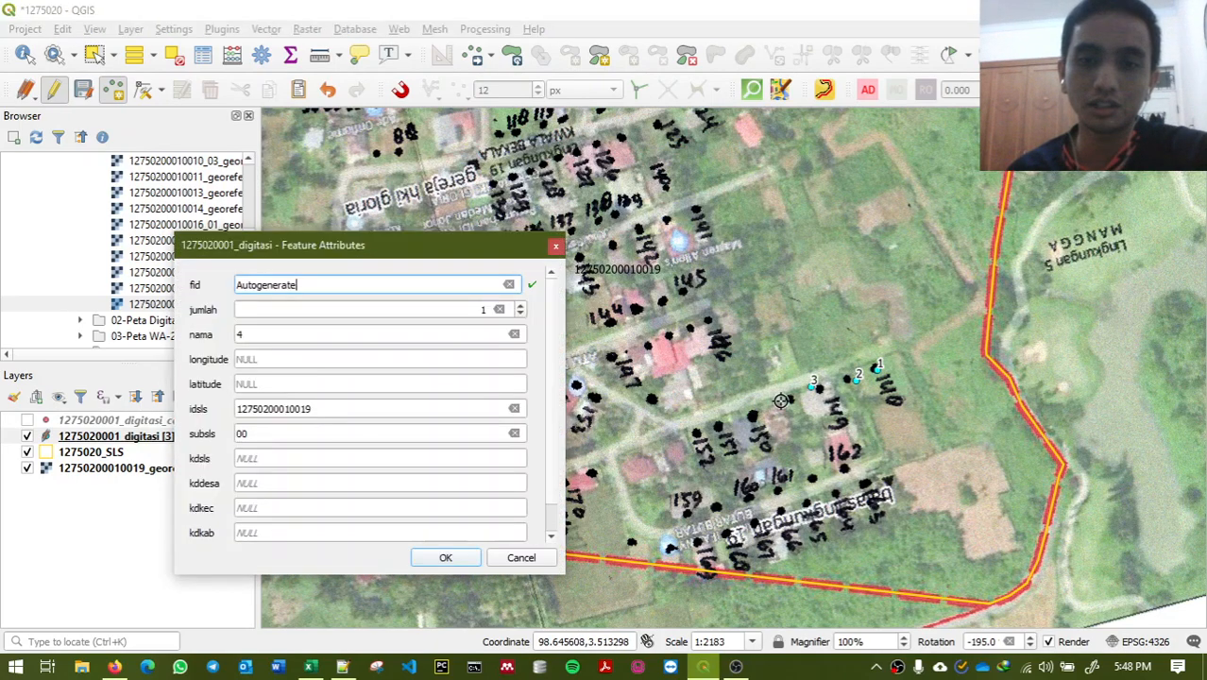
pyautogui.press('Return')
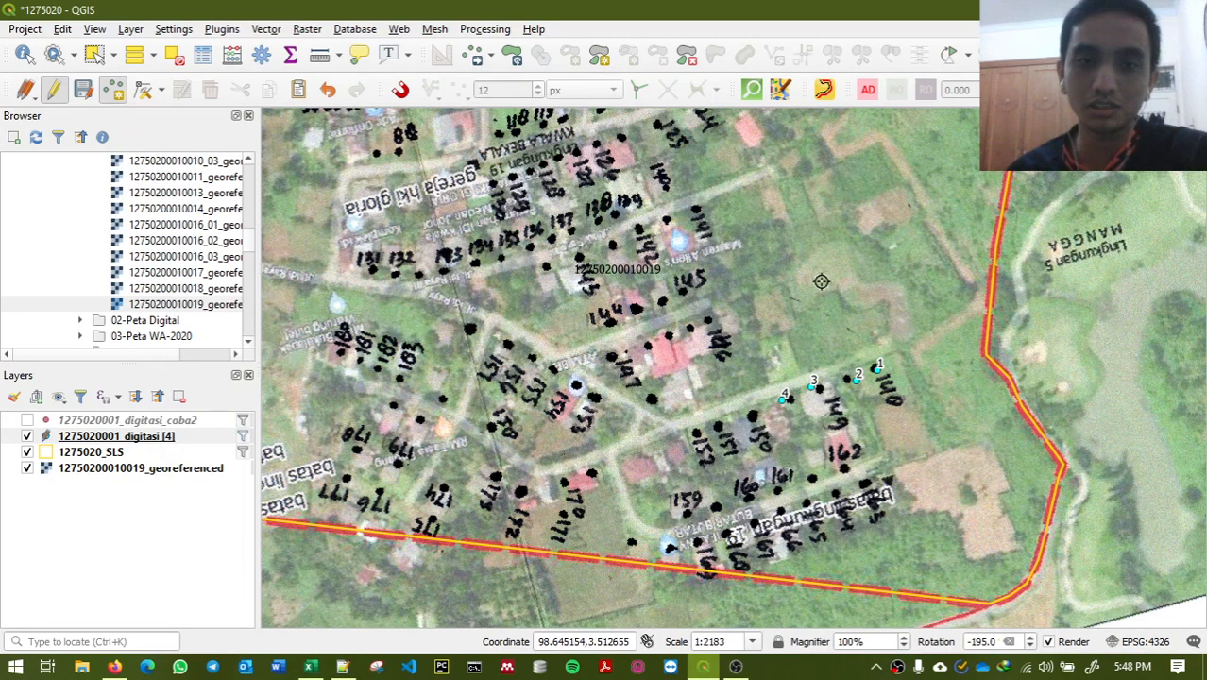
# Add a point on the building dot above label 150 with jumlah 2 and nama 5-5.
pyautogui.click(755, 418)
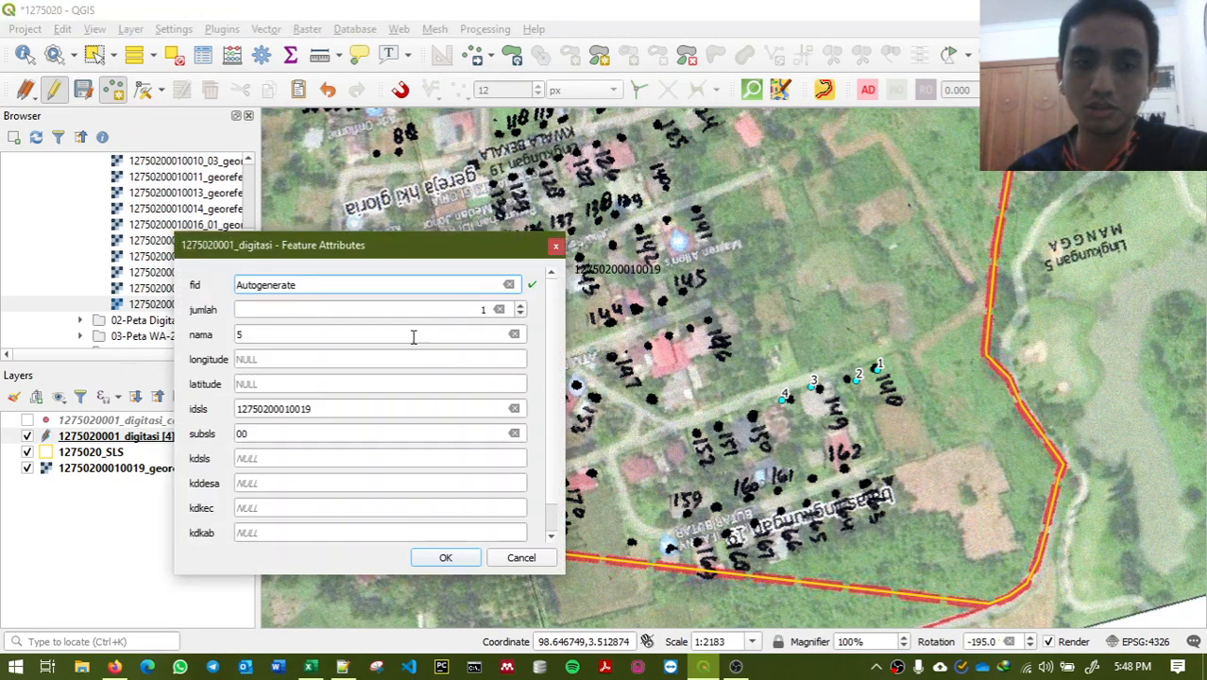
pyautogui.doubleClick(477, 309)
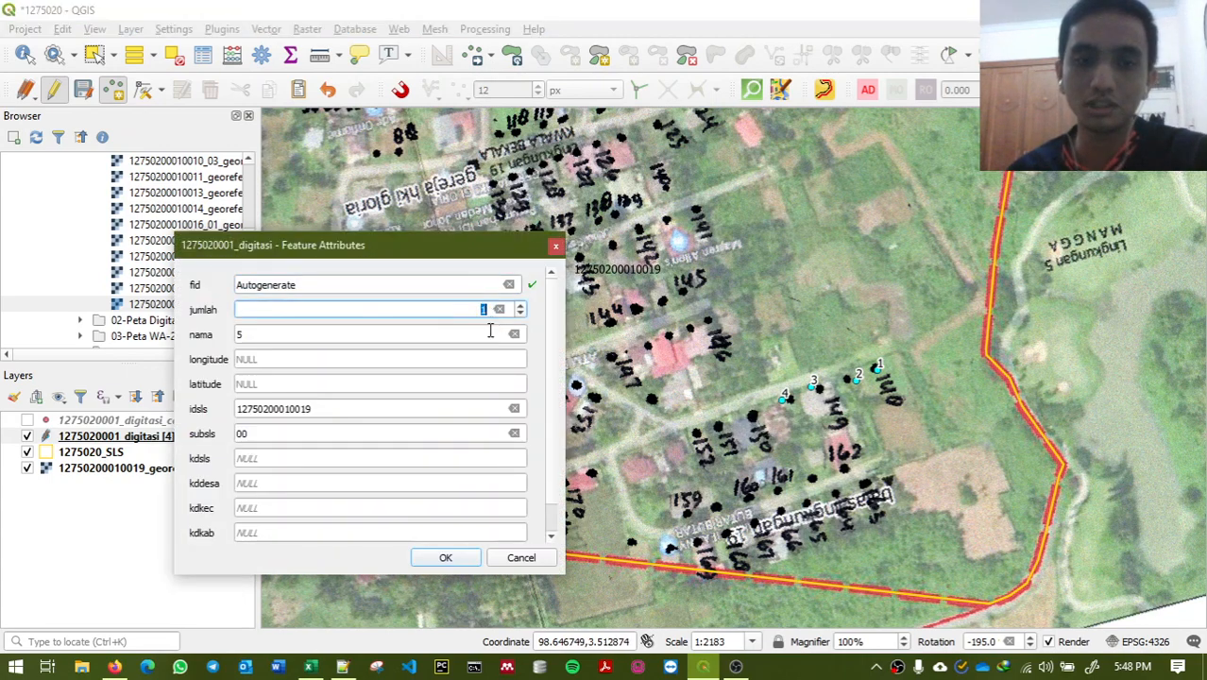
pyautogui.write('2')
pyautogui.click(430, 334)
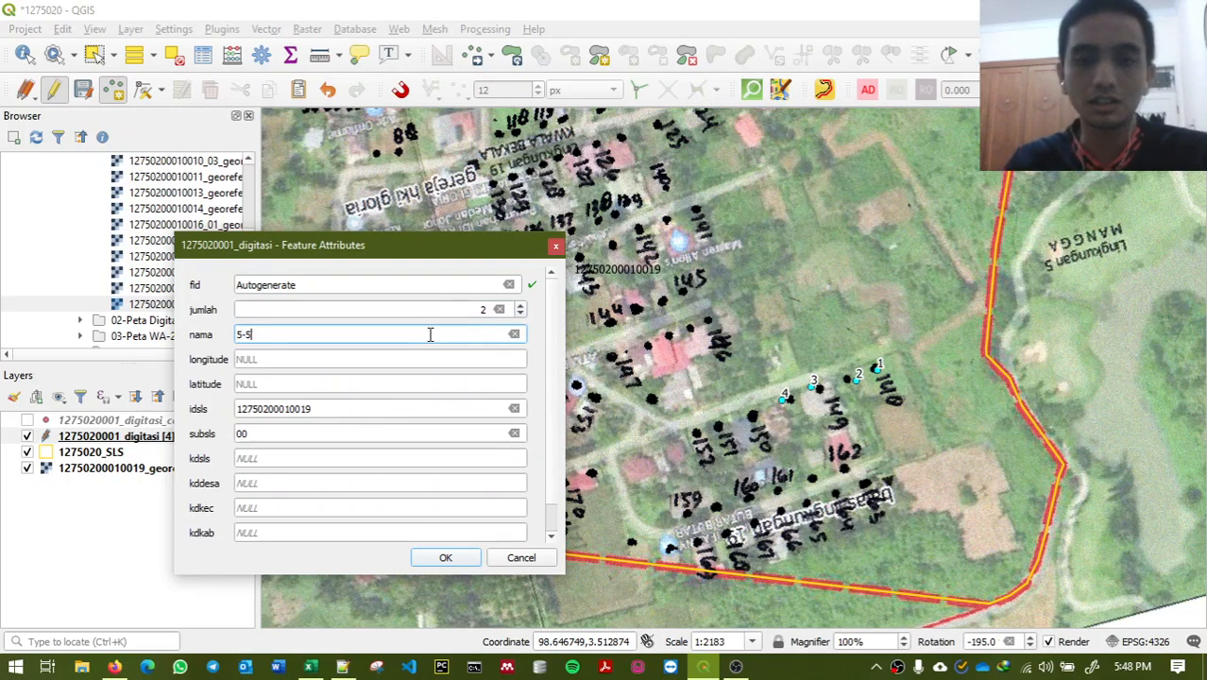
pyautogui.write('-5')
pyautogui.press('Return')
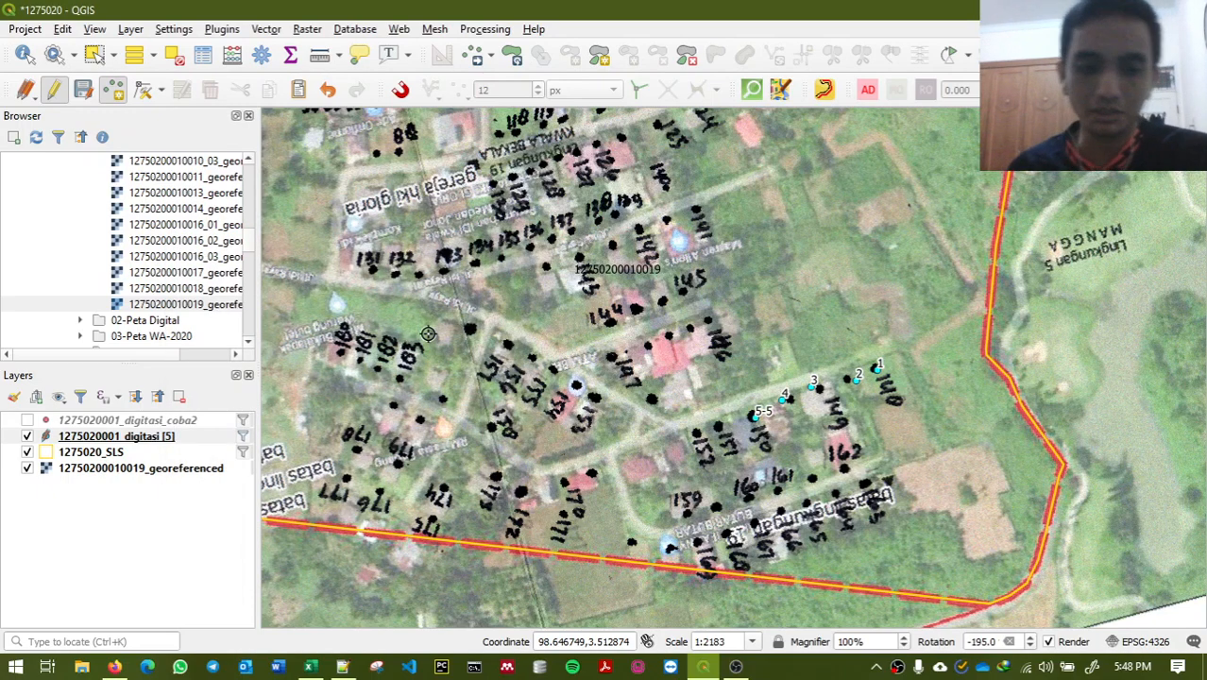
# Identify the point above label 150 and correct its nama to 5-6.
pyautogui.hotkey('ctrl', 'shift', 'i')
pyautogui.click(759, 416)
pyautogui.click(329, 337)
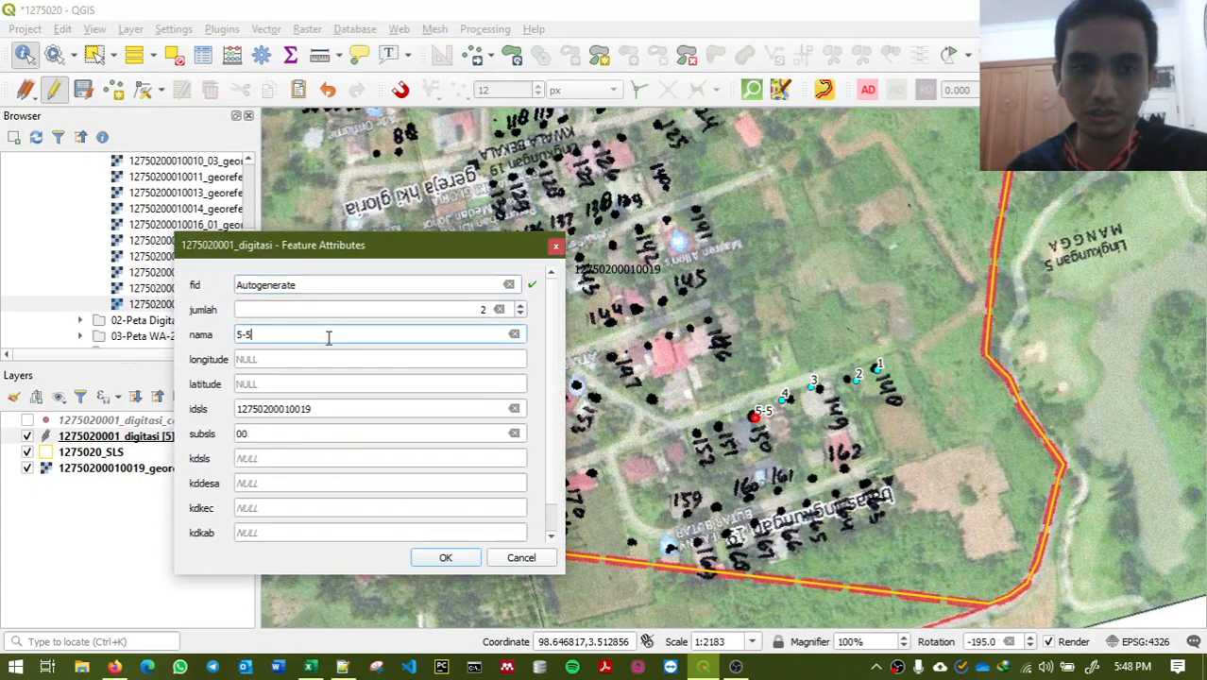
pyautogui.press('Return')
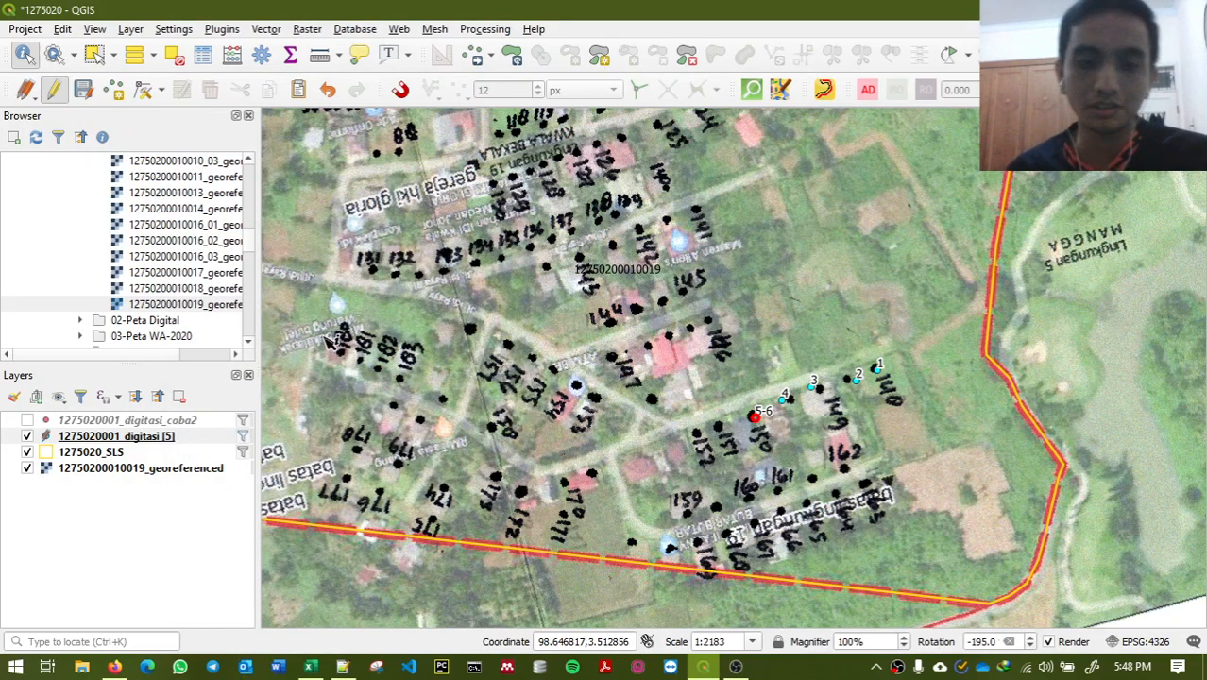
# Add two points with default attributes, nama 7 and 8, on the building dots at labels 151 and 152.
pyautogui.hotkey('ctrl', '.')
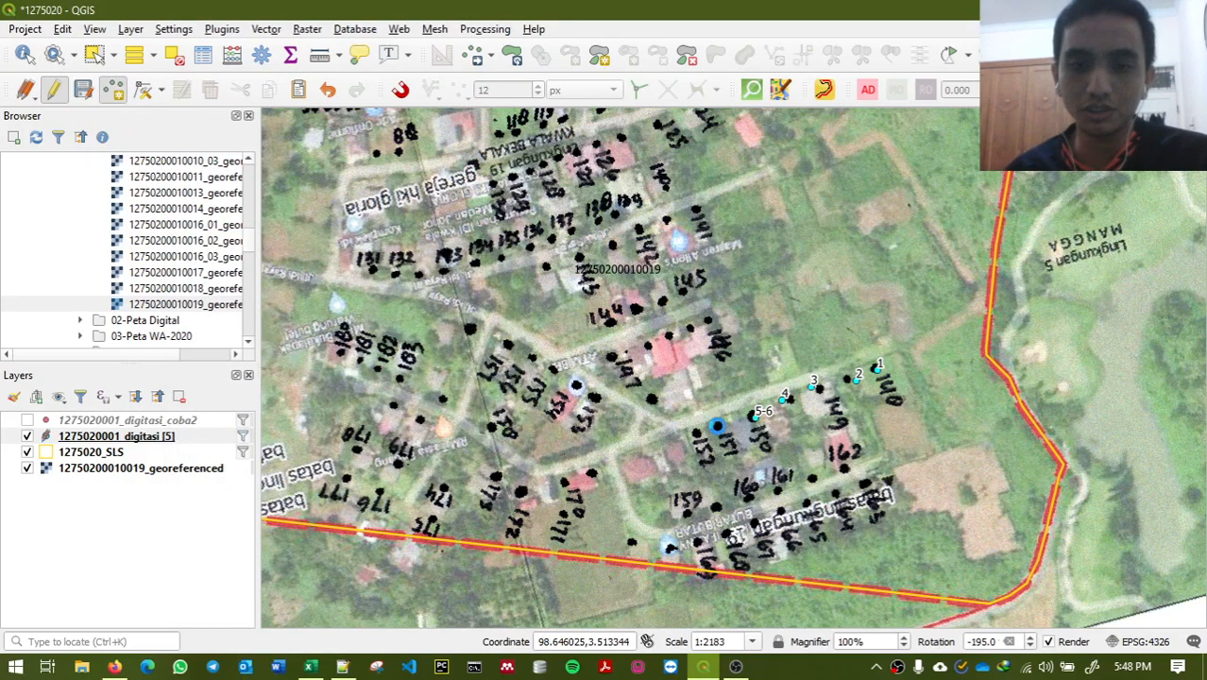
pyautogui.click(717, 427)
pyautogui.press('Return')
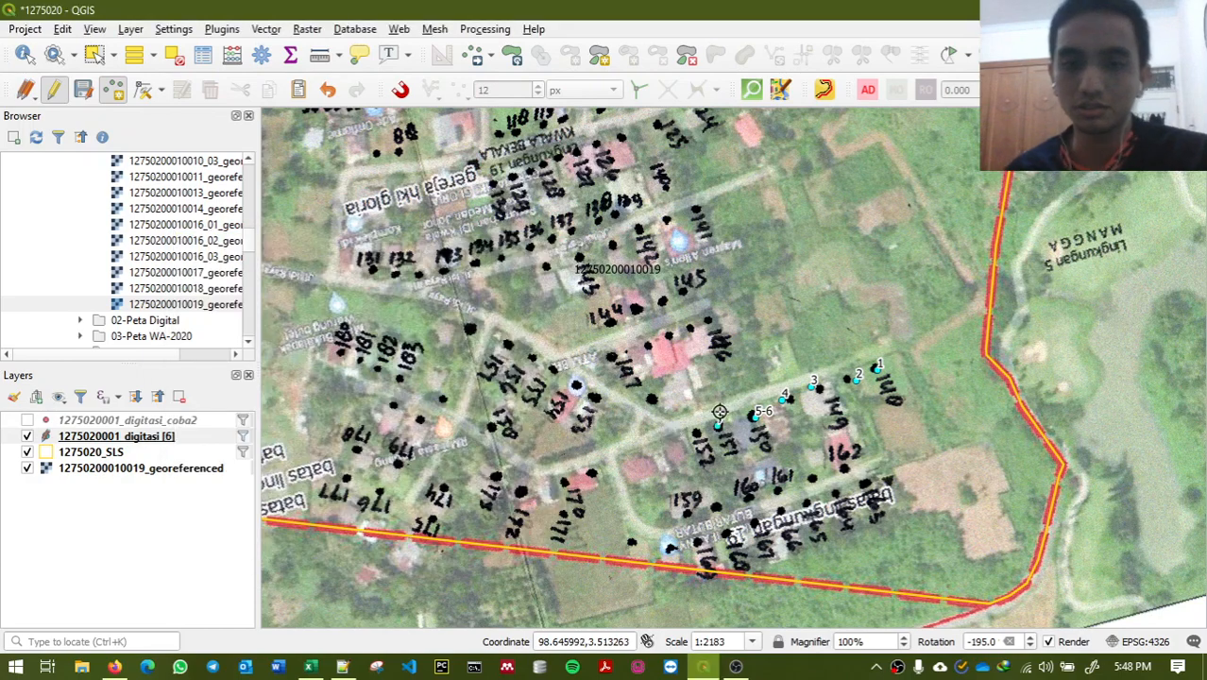
pyautogui.click(695, 429)
pyautogui.press('Return')
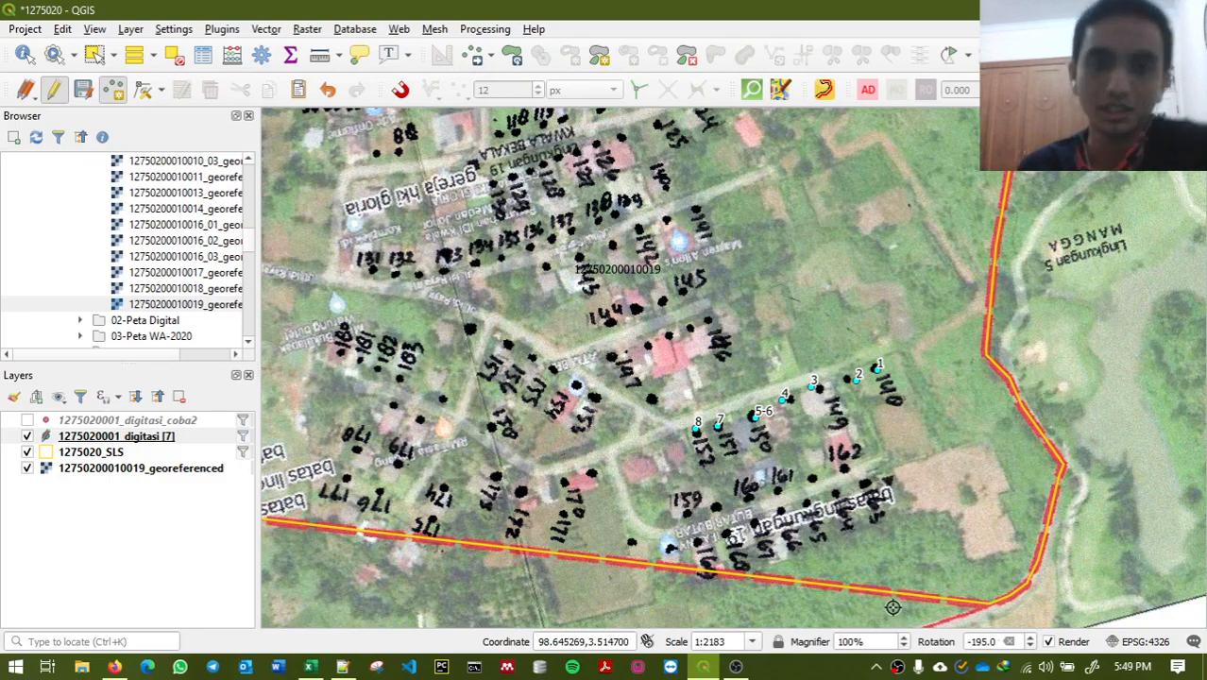
pyautogui.rightClick(897, 667)
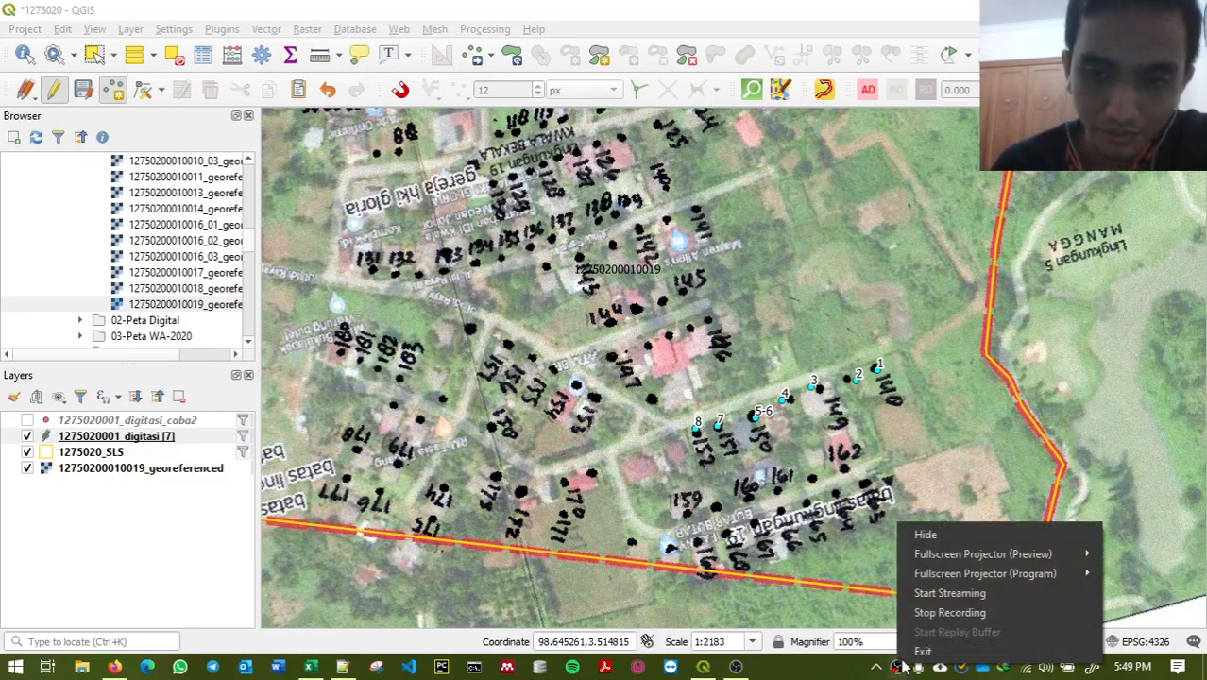